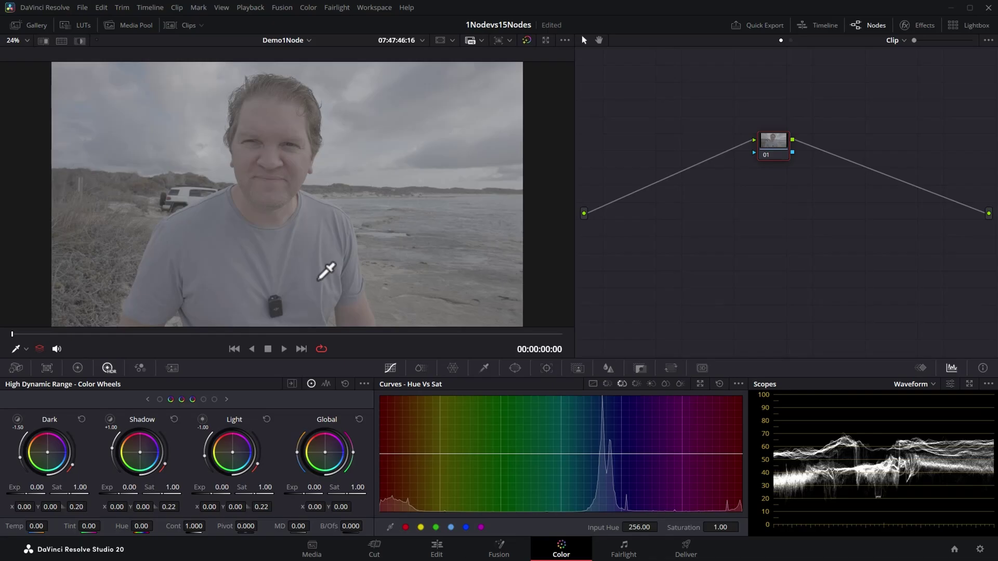
# - Raise node 01's global exposure to 0.41 in the HDR wheels, with a slight colour-balance nudge
pyautogui.click(77, 368)
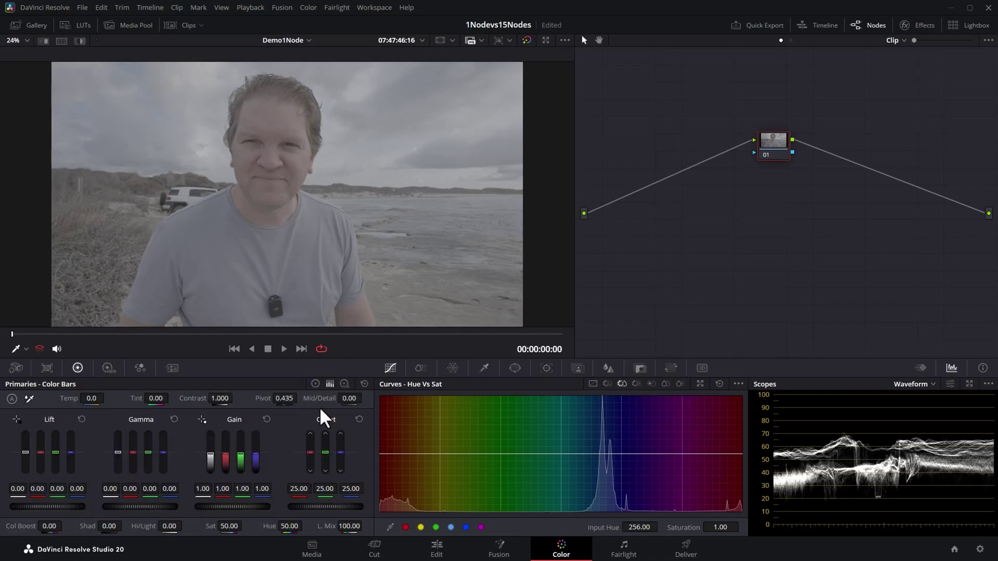
pyautogui.click(315, 383)
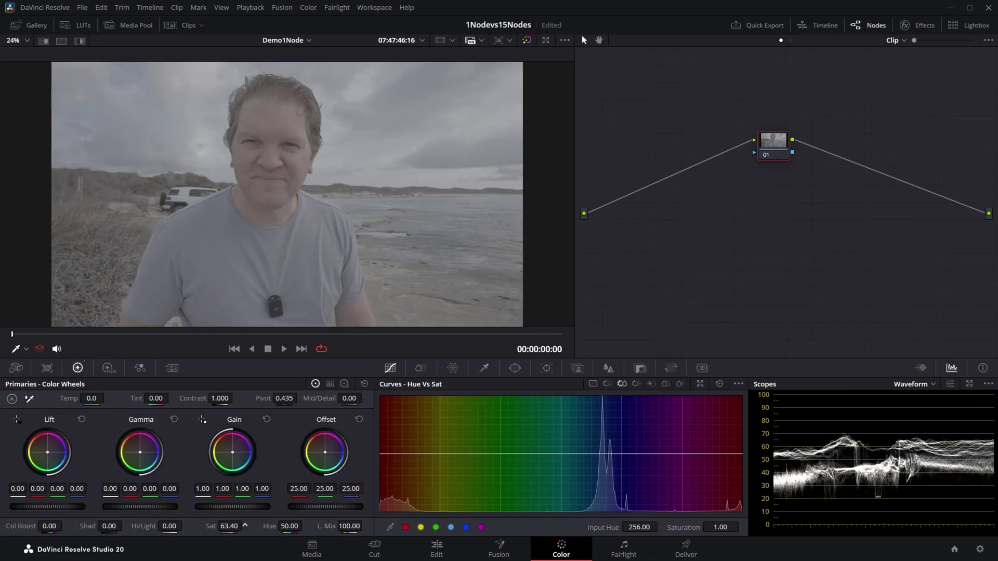
pyautogui.click(109, 368)
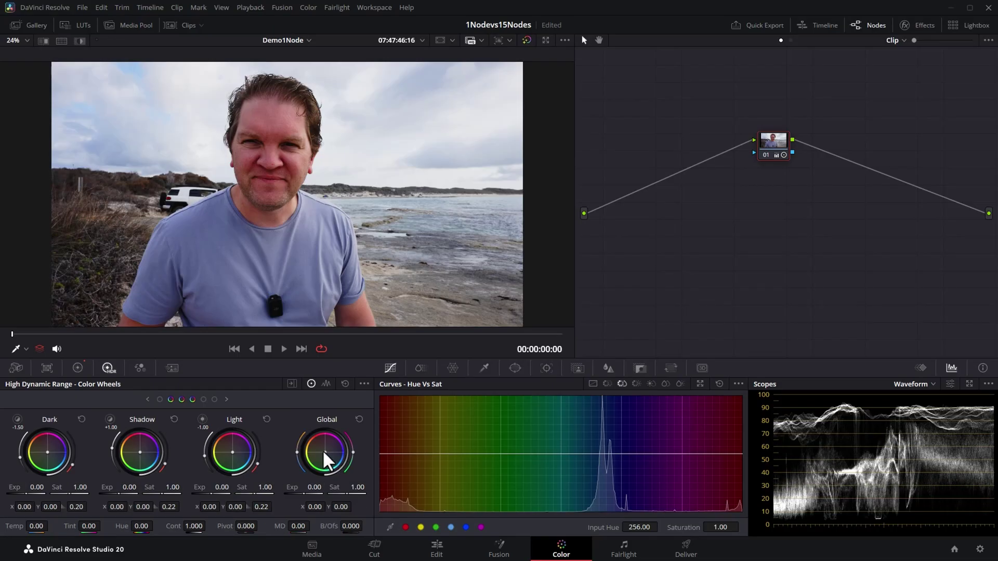
pyautogui.moveTo(322, 450); pyautogui.dragTo(324, 451)
pyautogui.moveTo(352, 451); pyautogui.dragTo(366, 451)
pyautogui.click(77, 368)
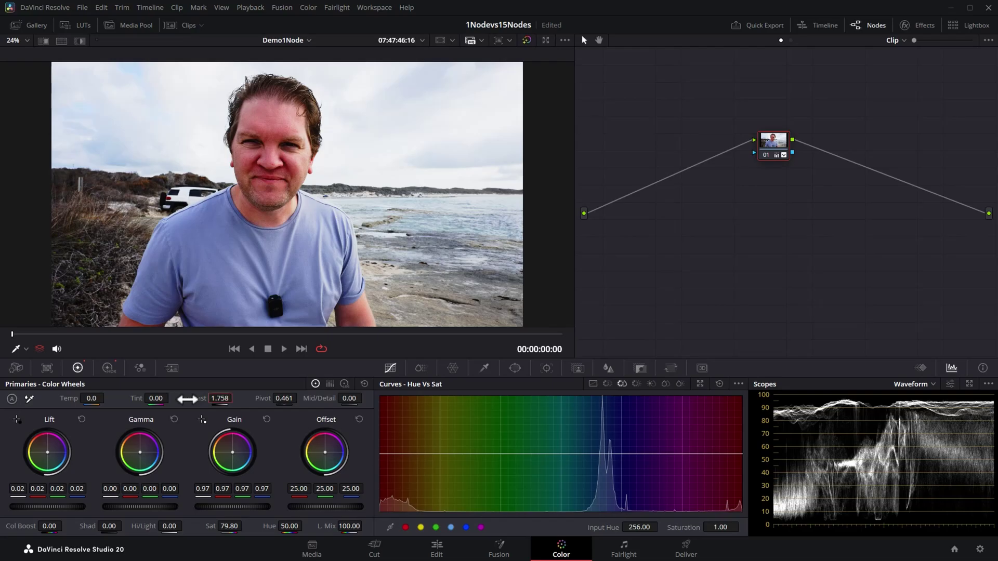
# - Compare node 01 with contrast reset, restore the 1.758 boost, and move node 01 higher
pyautogui.doubleClick(188, 398)
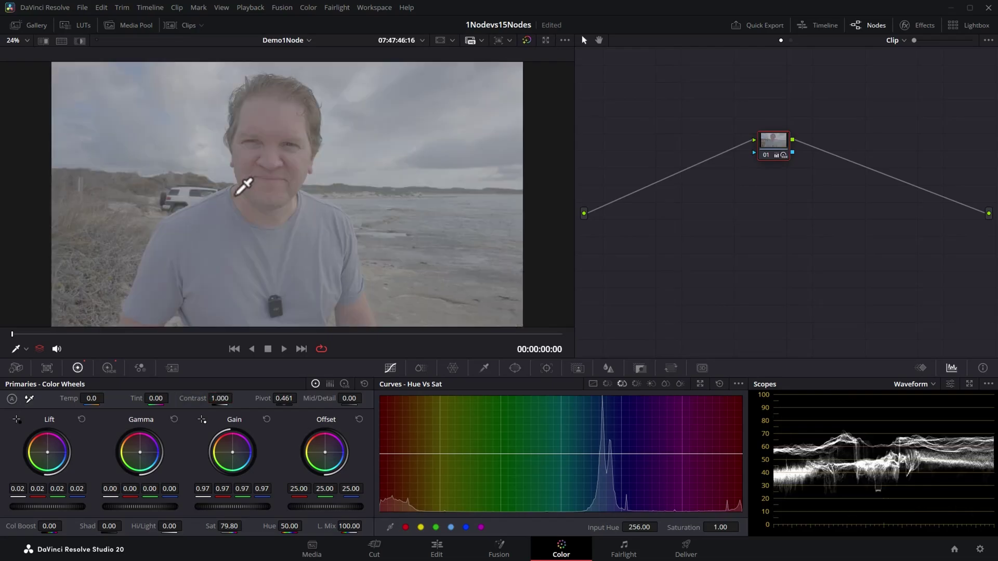
pyautogui.hotkey('ctrl', 'z')
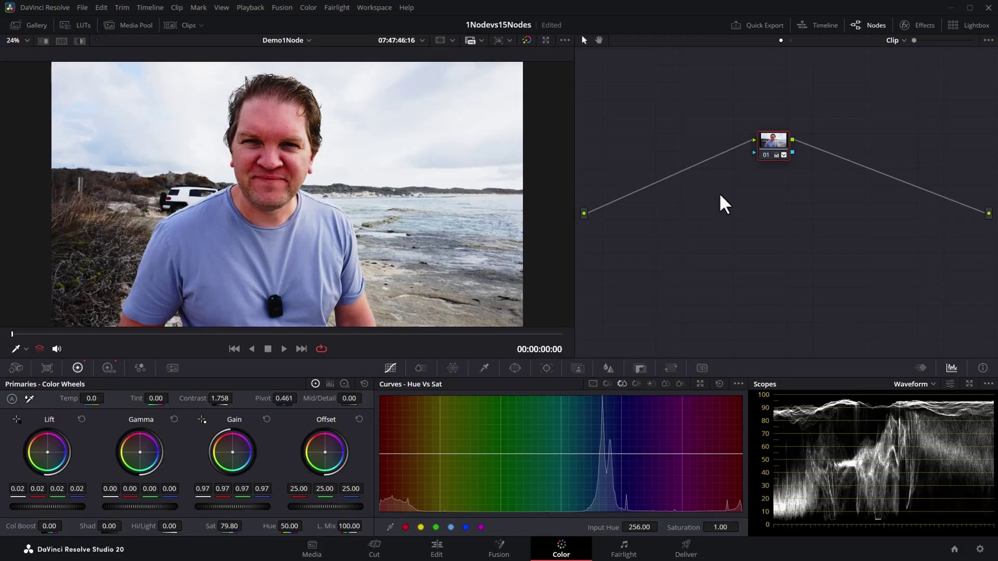
pyautogui.moveTo(776, 251); pyautogui.dragTo(726, 142)
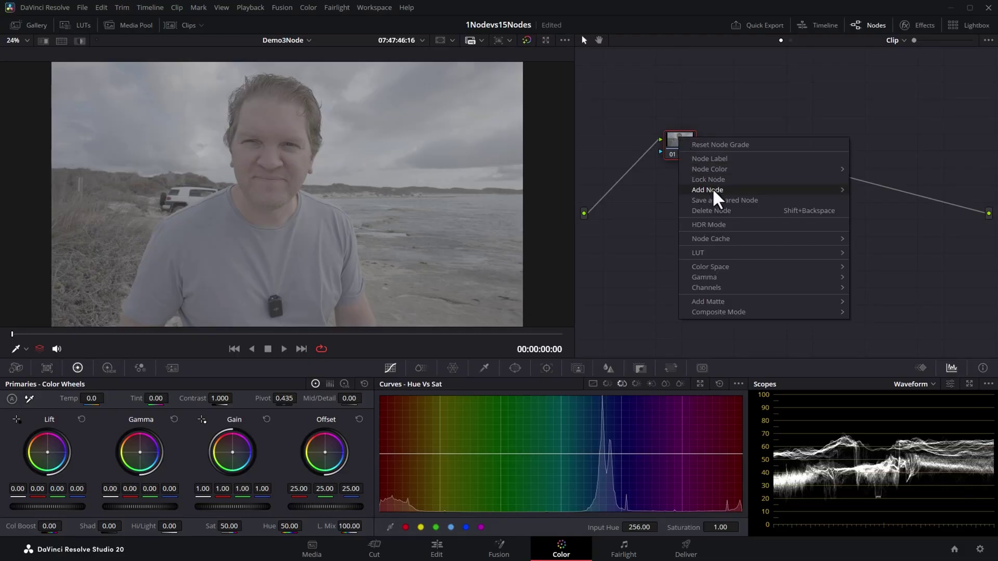
# - Add two serial nodes after node 01, making nodes 01–03, and rearrange them
pyautogui.moveTo(782, 190)
pyautogui.click(878, 190)
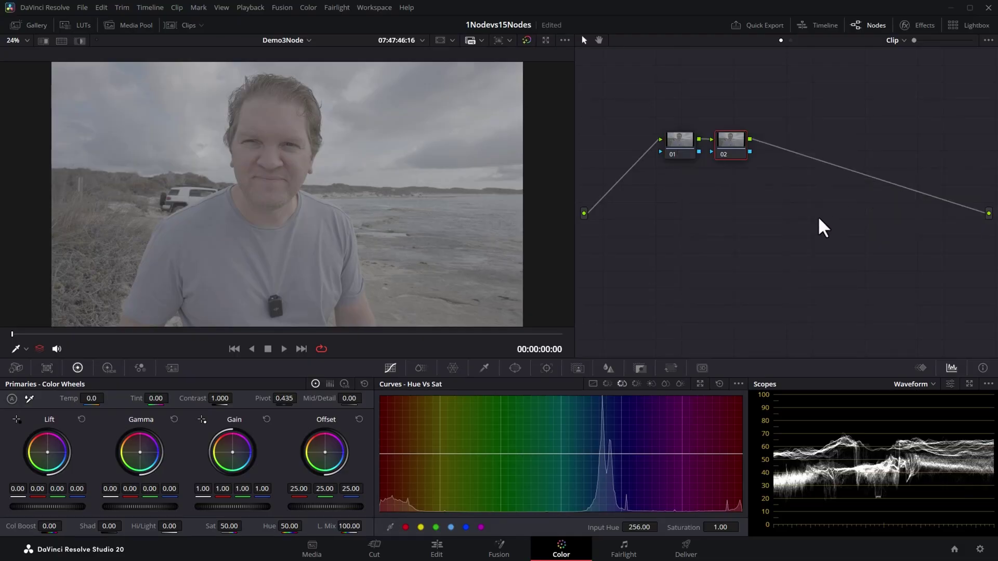
pyautogui.hotkey('alt', 's')
pyautogui.moveTo(678, 139); pyautogui.dragTo(644, 129)
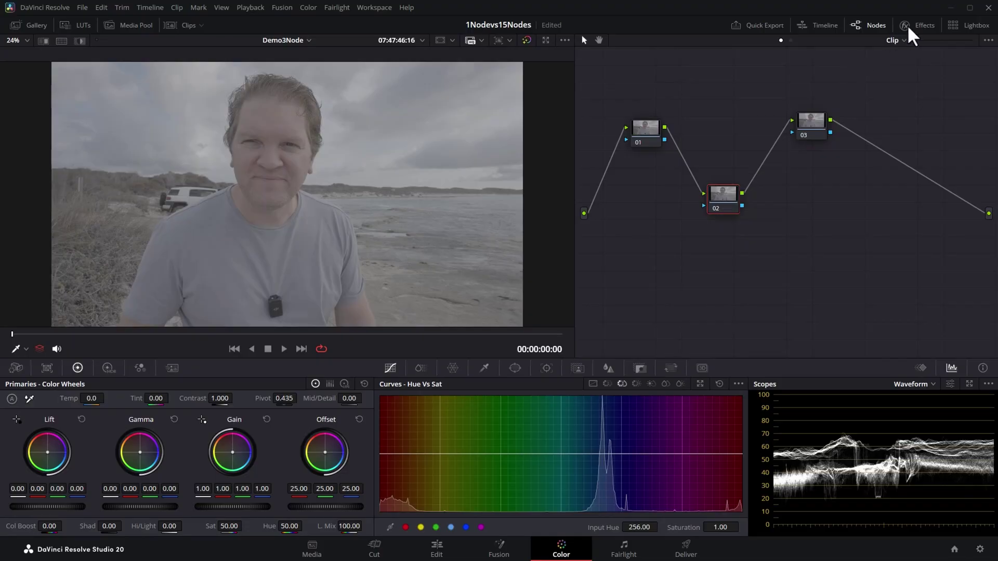
pyautogui.click(906, 24)
# - Apply Color Space Transform to node 01, from Sony S-Gamut3.Cine/S-Log3 to DaVinci Wide Gamut
pyautogui.moveTo(921, 156); pyautogui.dragTo(601, 128)
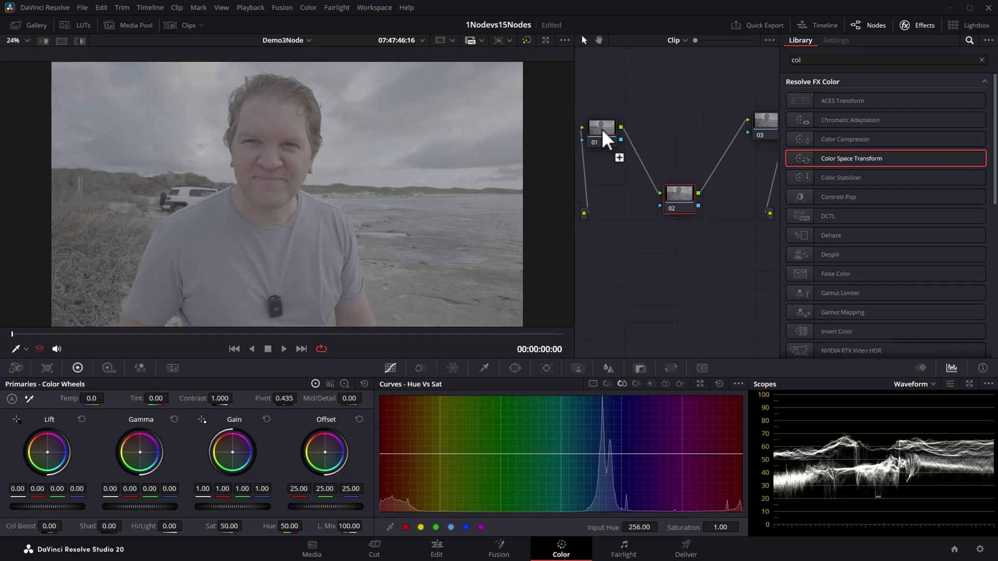
pyautogui.click(934, 112)
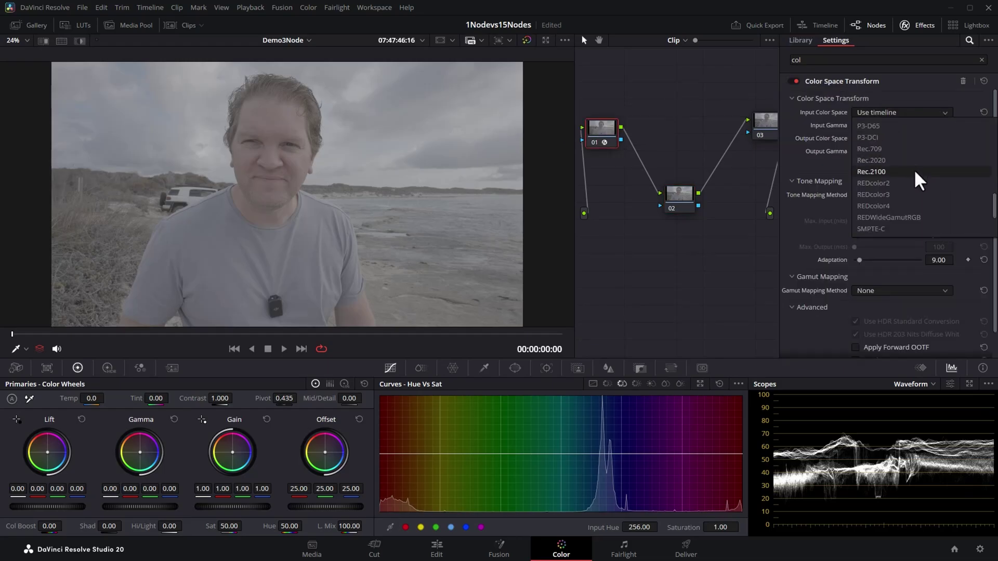
pyautogui.scroll(-3, 914, 177)
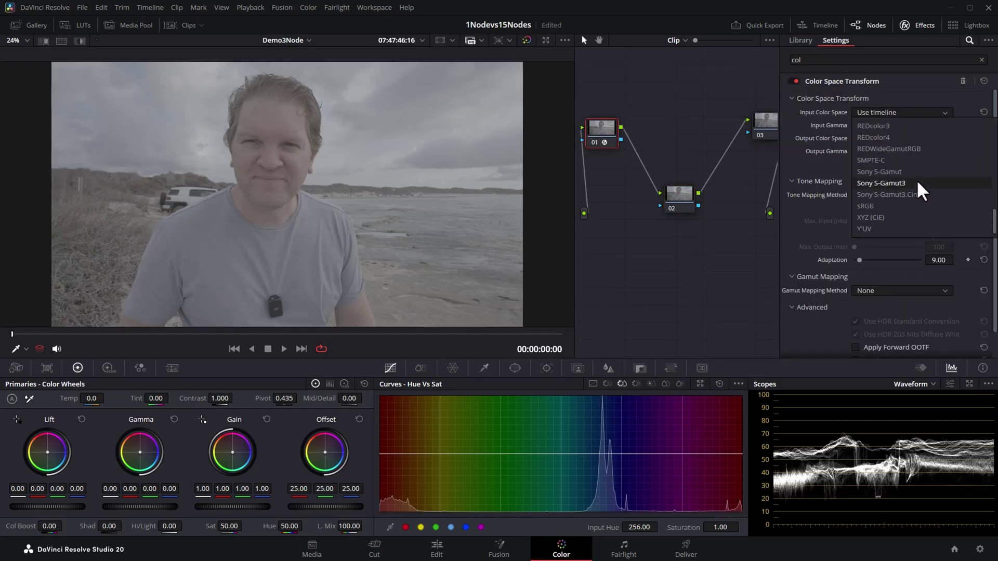
pyautogui.click(887, 195)
pyautogui.click(934, 127)
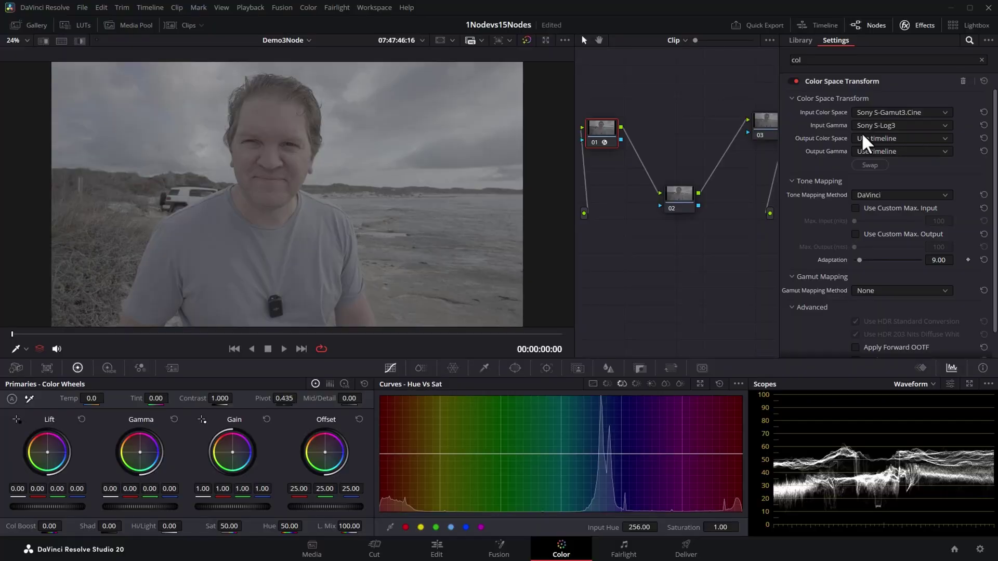
pyautogui.click(944, 138)
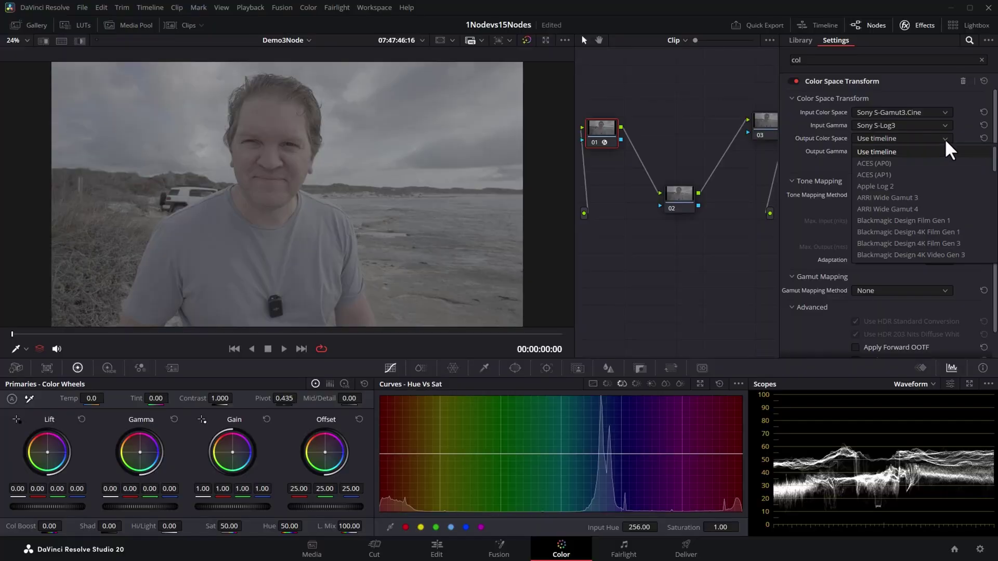
pyautogui.scroll(-5, 903, 252)
pyautogui.click(903, 252)
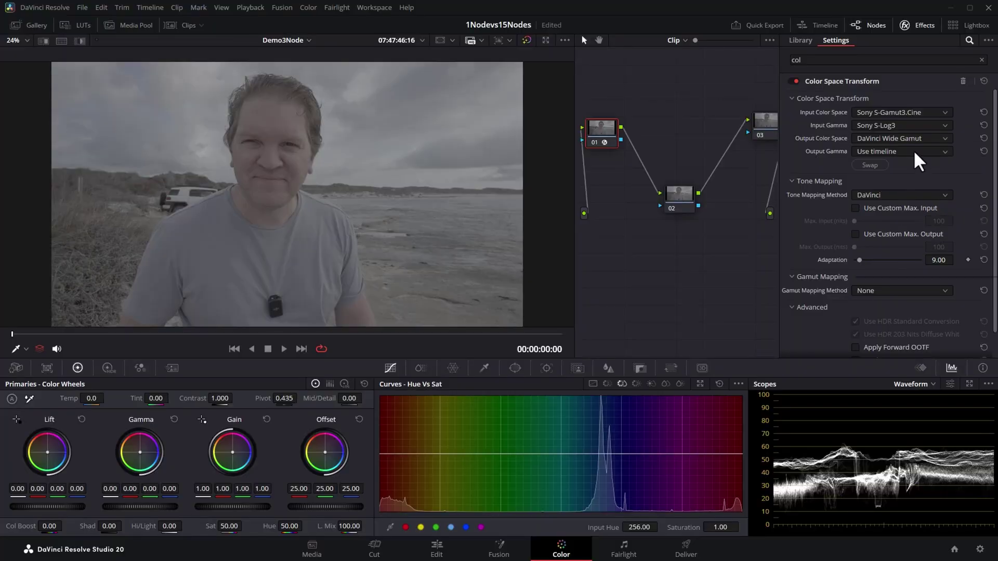
pyautogui.click(913, 152)
pyautogui.scroll(-5, 913, 156)
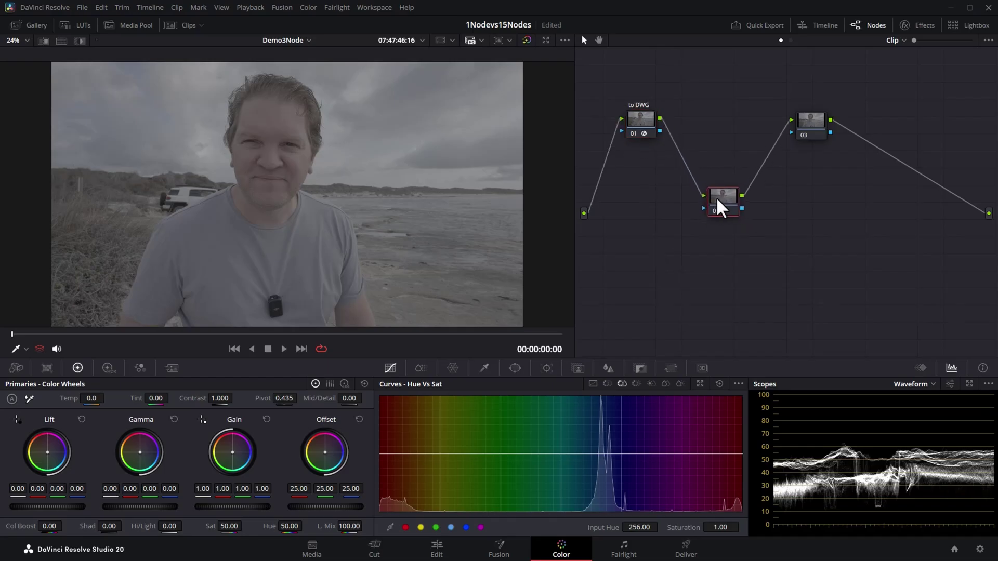
# - Drop Color Space Transform on node 03 with DaVinci Wide Gamut / Intermediate input
pyautogui.click(924, 24)
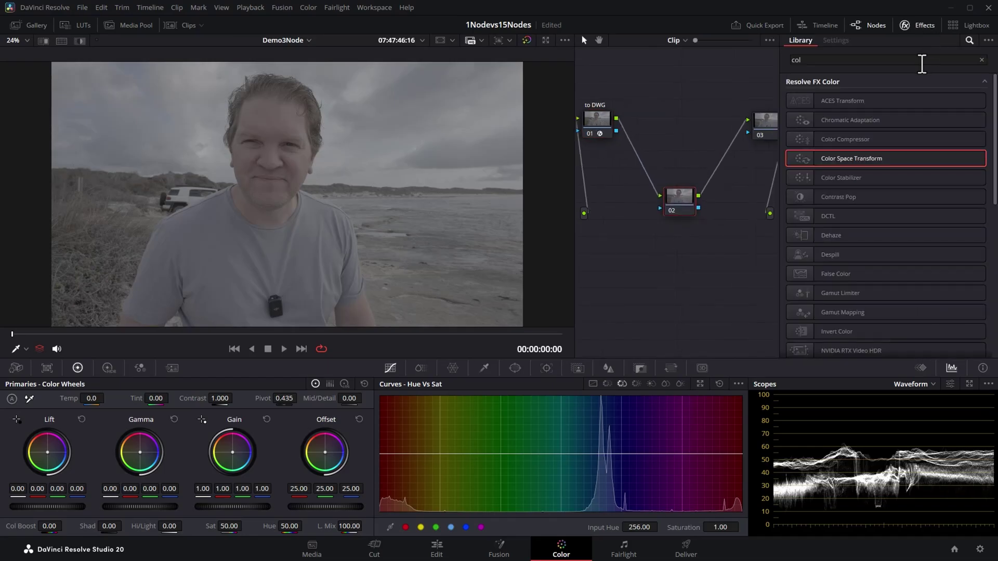
pyautogui.moveTo(895, 159); pyautogui.dragTo(731, 114)
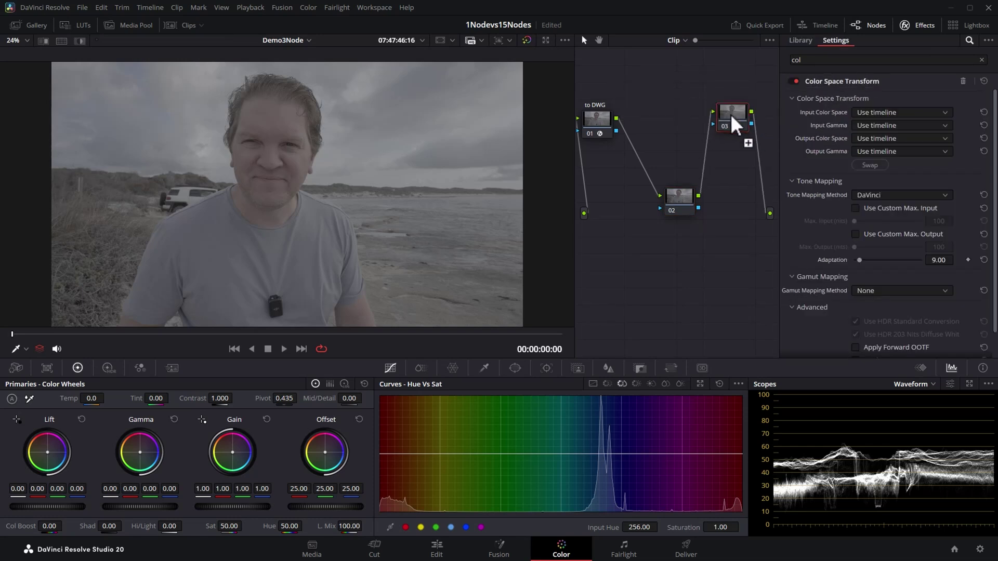
pyautogui.click(938, 111)
pyautogui.scroll(-5, 936, 125)
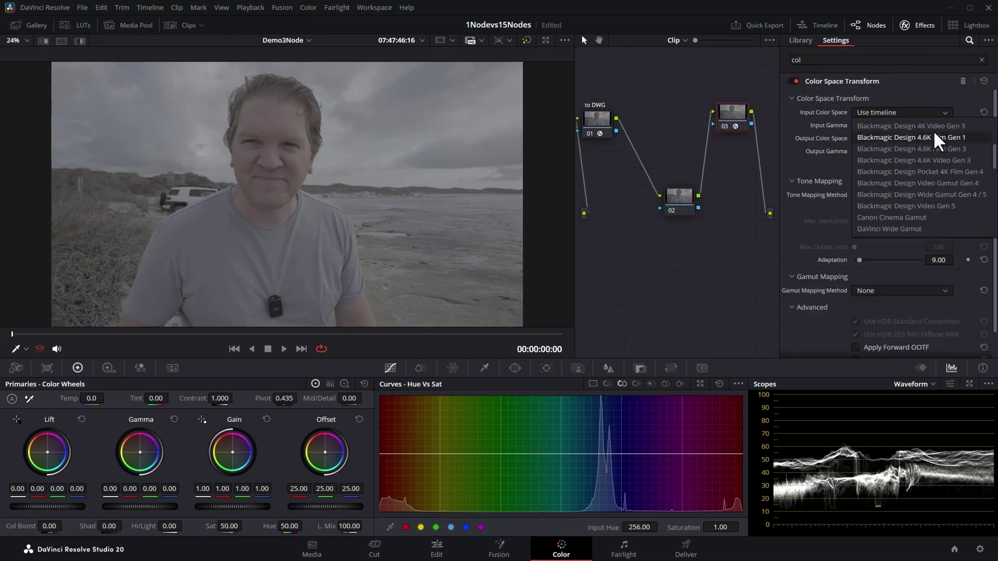
pyautogui.click(908, 223)
pyautogui.click(903, 125)
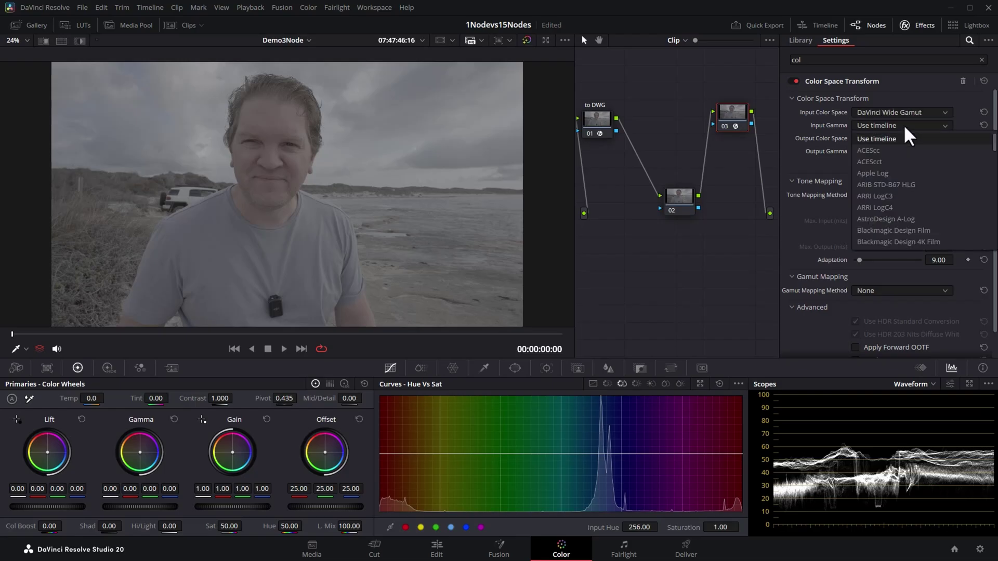
pyautogui.scroll(-5, 903, 135)
pyautogui.click(902, 242)
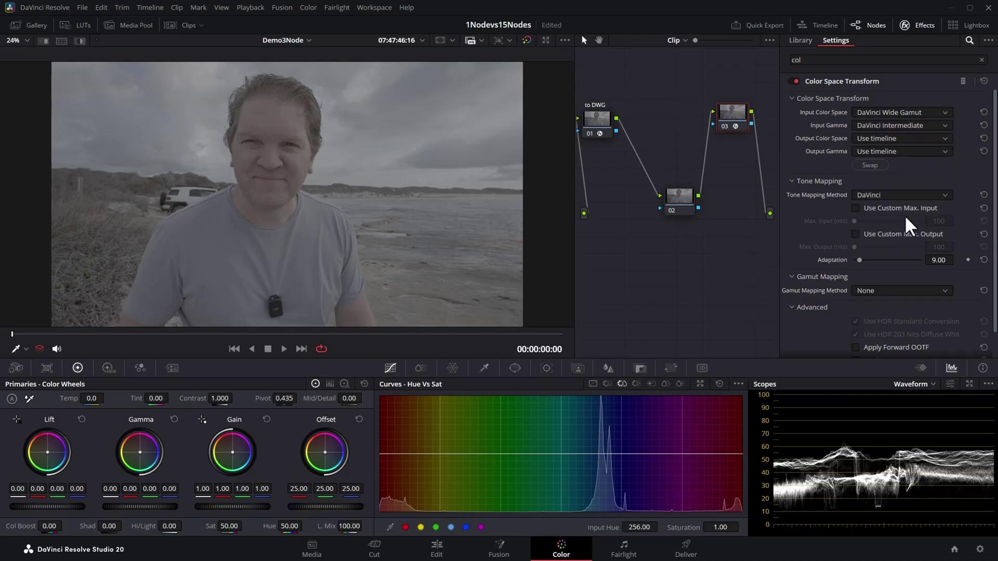
# - Set node 03's output to Rec.709 colour space with Gamma 2.4
pyautogui.click(902, 137)
pyautogui.scroll(-5, 902, 137)
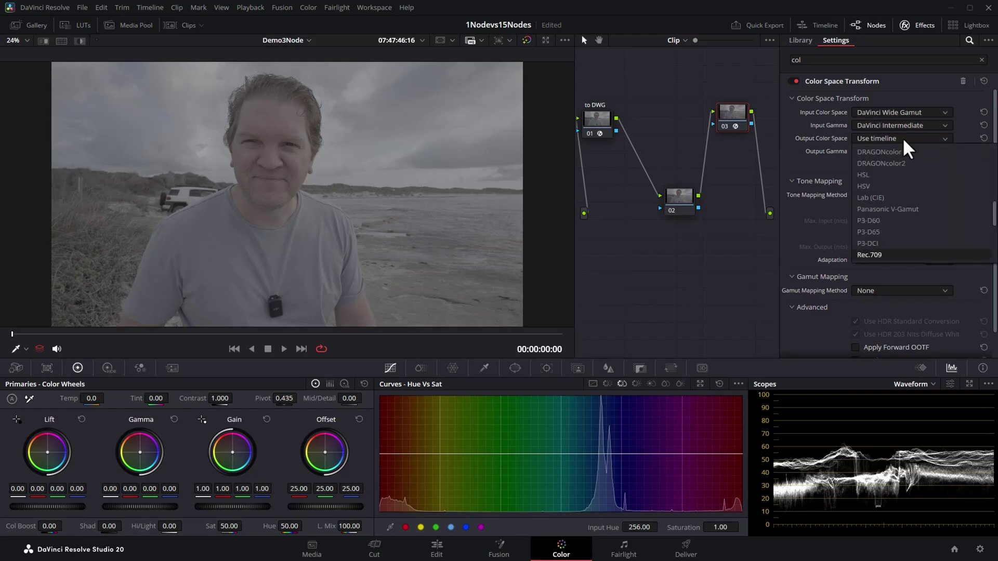
pyautogui.click(873, 254)
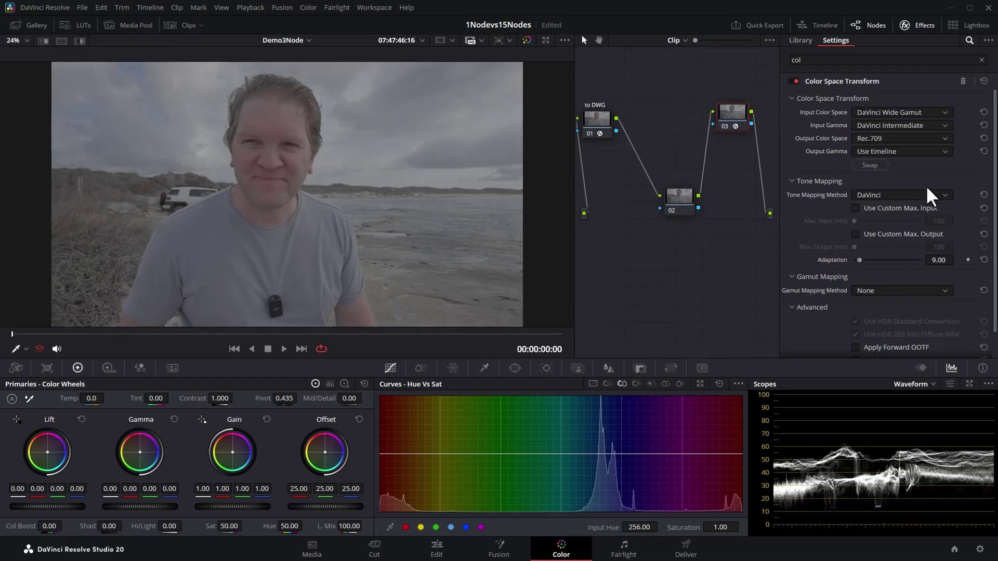
pyautogui.click(935, 152)
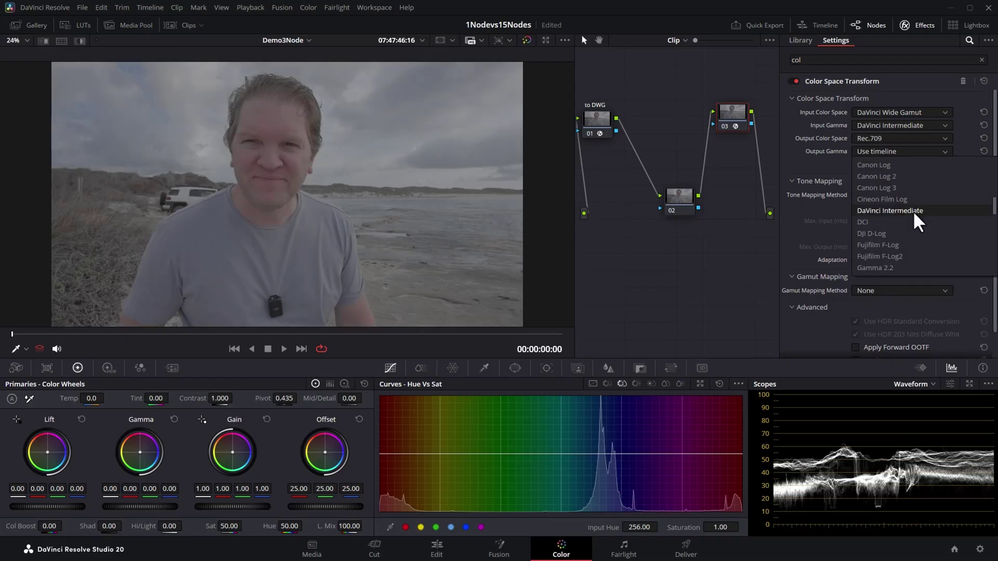
pyautogui.scroll(-1, 883, 229)
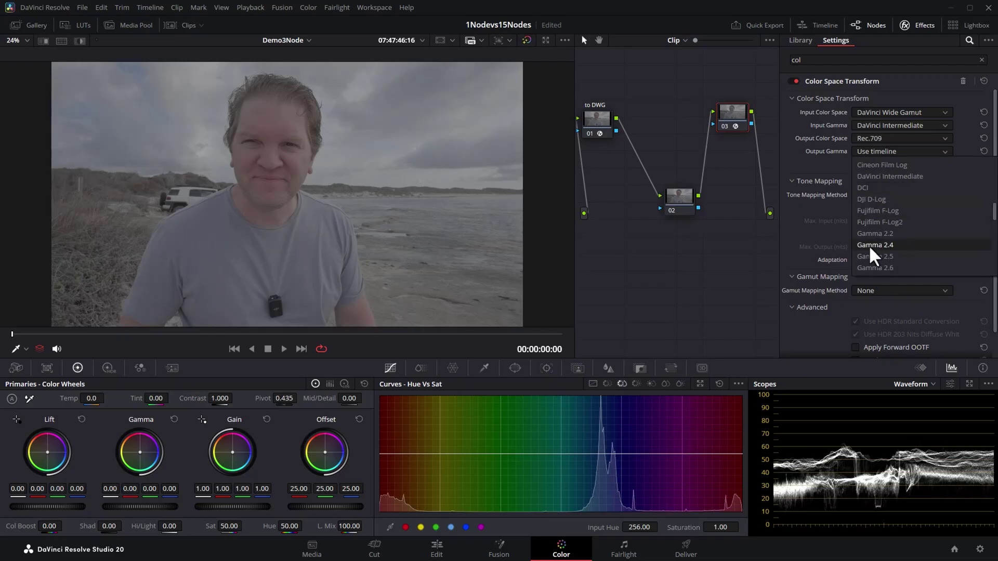
pyautogui.click(870, 245)
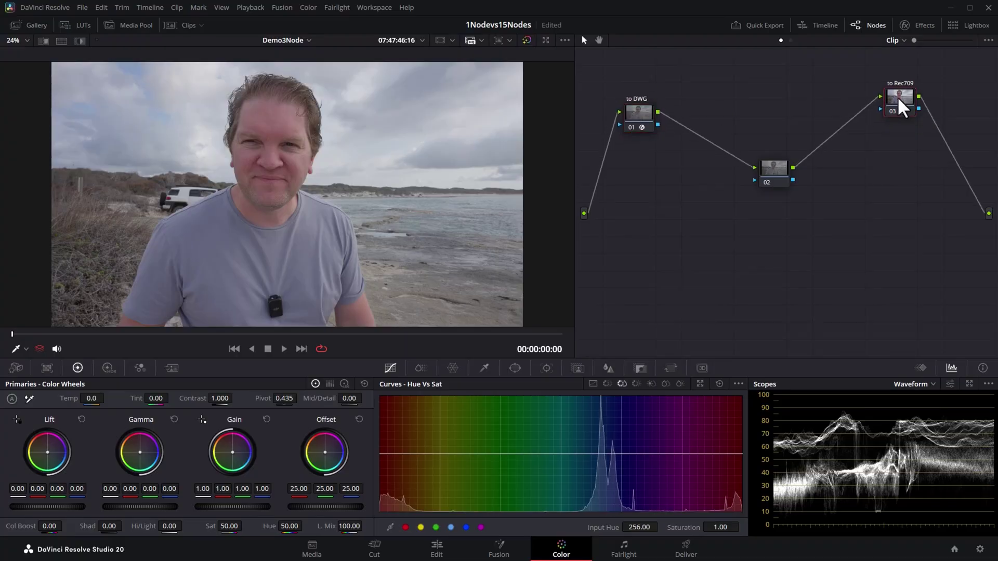
# - On node 02, raise global exposure to 0.42 and ColorSlice saturation to 1.34
pyautogui.moveTo(772, 167)
pyautogui.mouseDown()
pyautogui.moveTo(766, 111)
pyautogui.moveTo(741, 256)
pyautogui.moveTo(752, 145)
pyautogui.moveTo(751, 192)
pyautogui.moveTo(763, 175)
pyautogui.mouseUp()
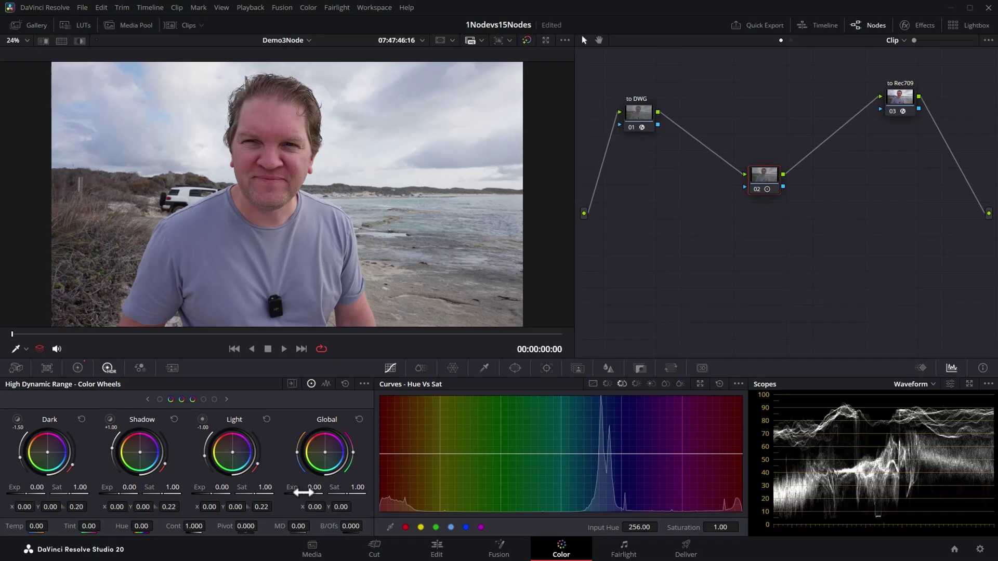
pyautogui.moveTo(303, 492); pyautogui.dragTo(327, 465)
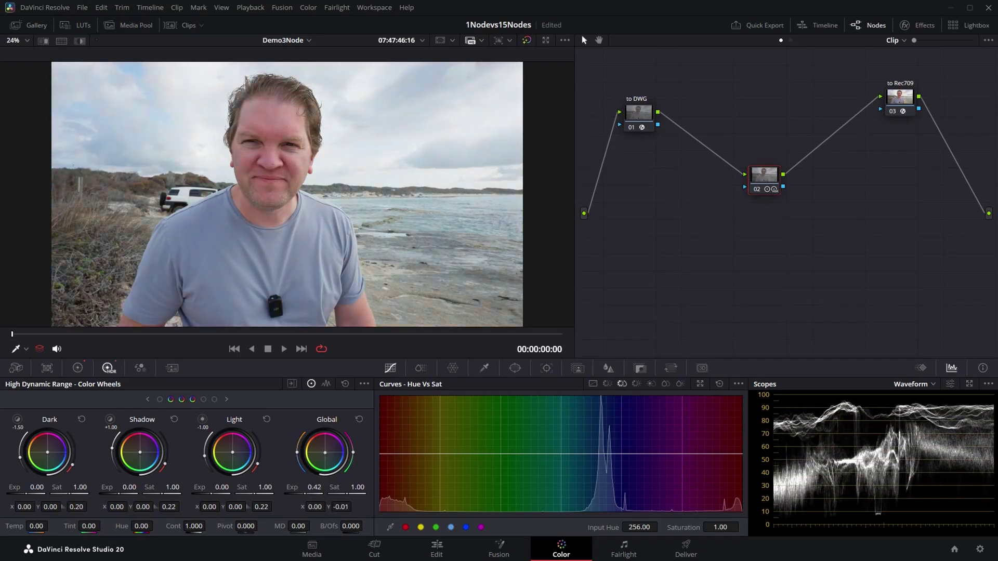
pyautogui.click(421, 368)
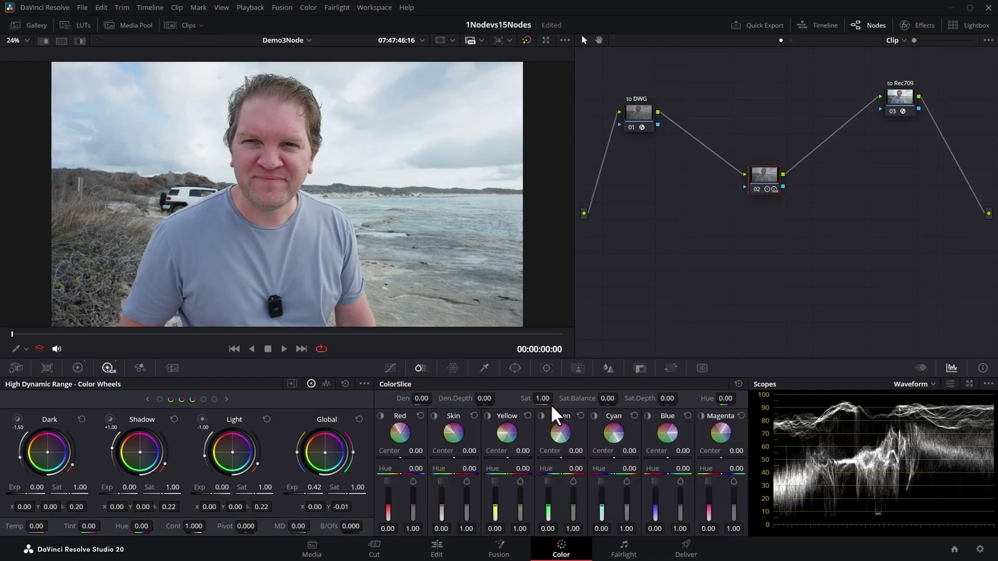
pyautogui.moveTo(555, 398); pyautogui.dragTo(577, 398)
pyautogui.click(381, 416)
pyautogui.click(381, 417)
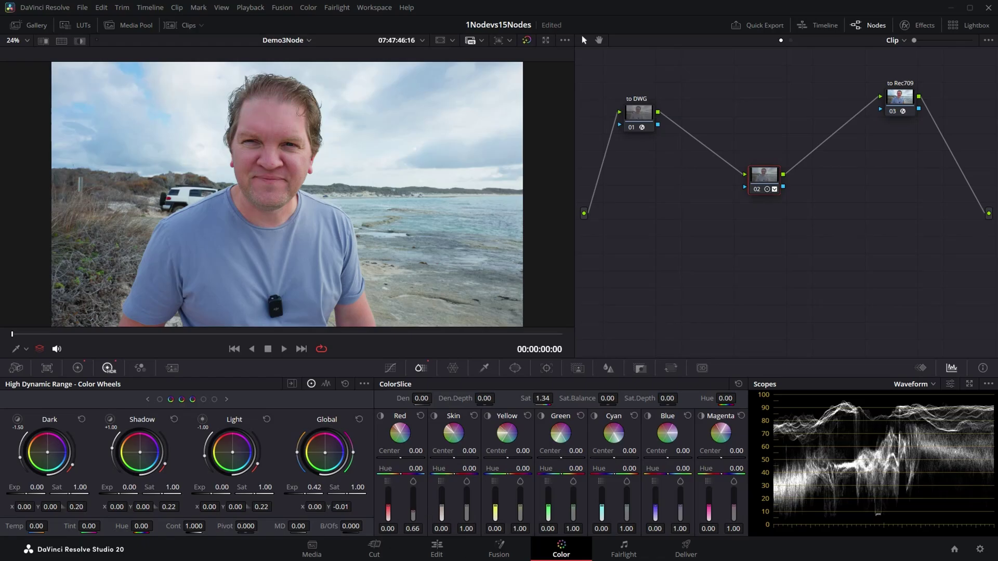
pyautogui.click(77, 367)
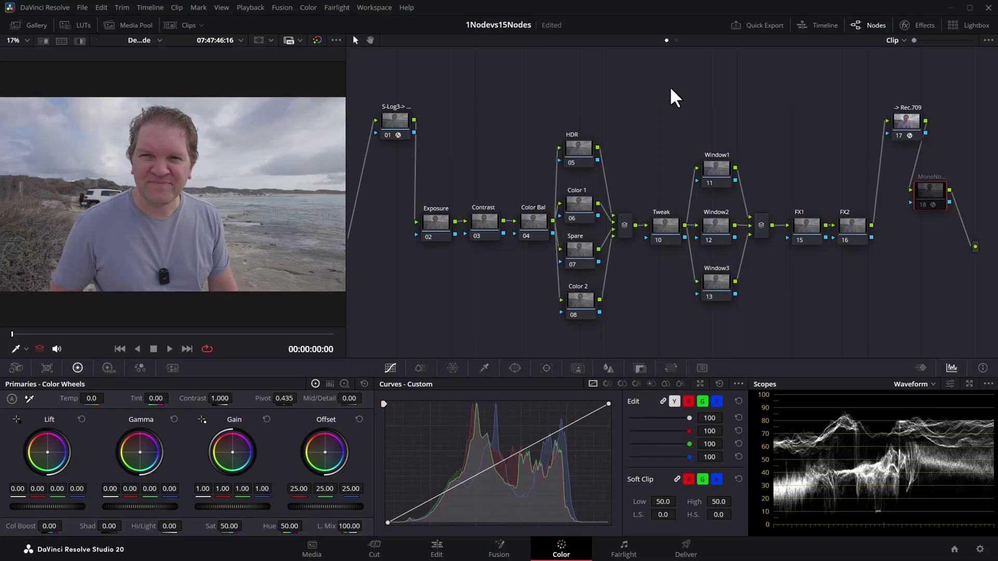
pyautogui.moveTo(928, 197)
pyautogui.mouseDown()
pyautogui.moveTo(948, 200)
pyautogui.moveTo(933, 190)
pyautogui.moveTo(939, 197)
pyautogui.mouseUp()
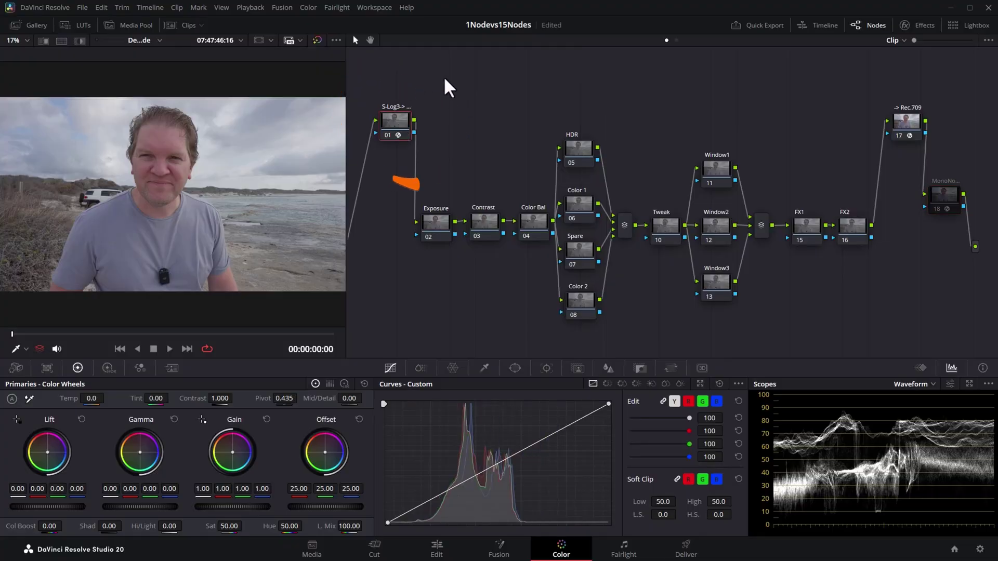
pyautogui.click(911, 129)
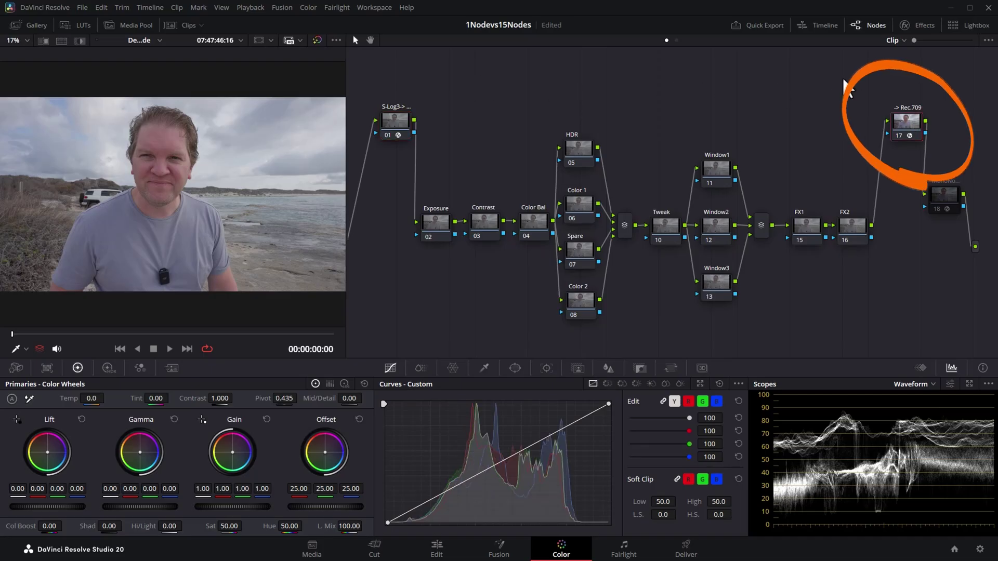
pyautogui.moveTo(422, 99); pyautogui.dragTo(816, 309)
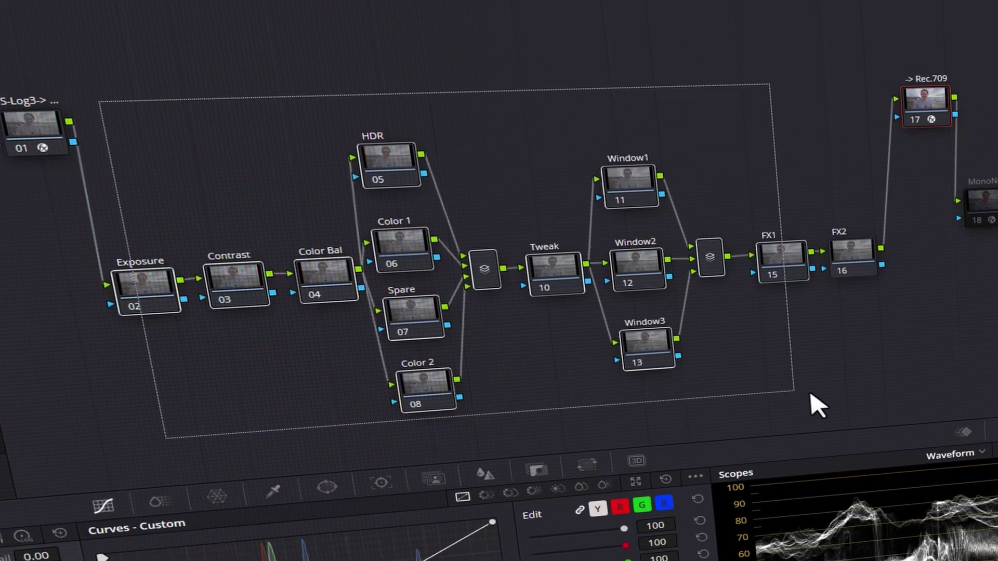
pyautogui.moveTo(816, 405); pyautogui.dragTo(902, 416)
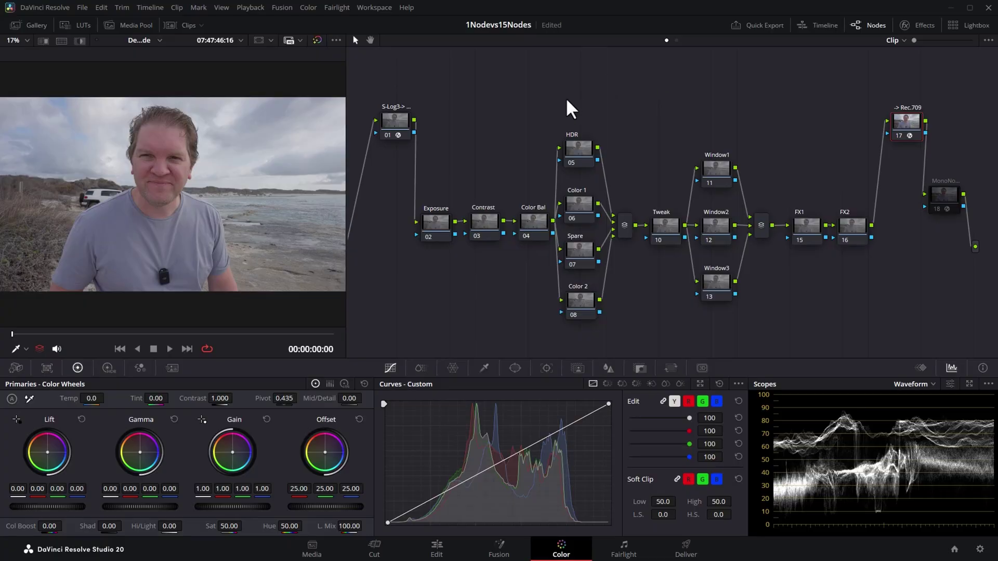
pyautogui.click(488, 224)
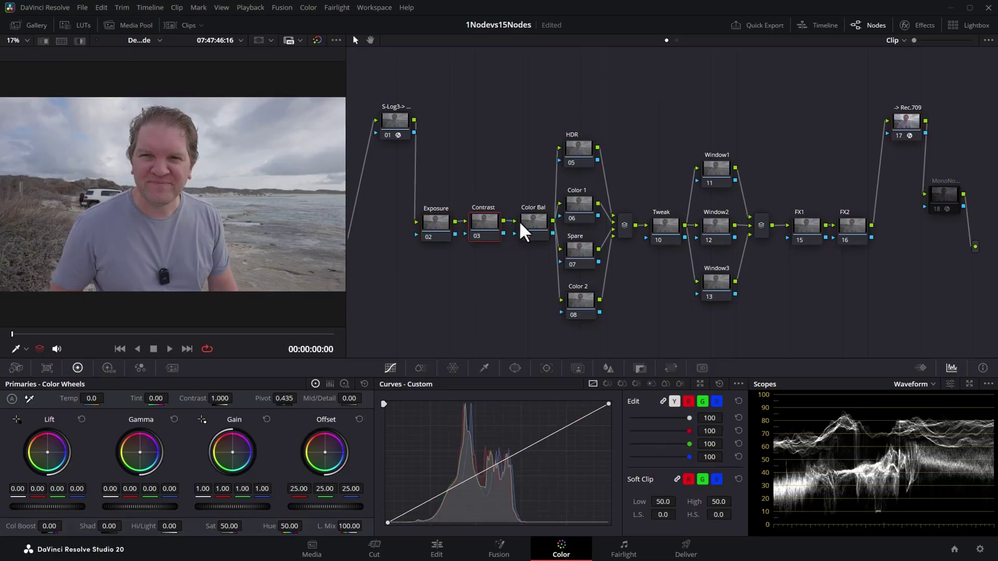
# - Raise the Exposure node 02's HDR global exposure to 0.33
pyautogui.click(436, 223)
pyautogui.click(107, 368)
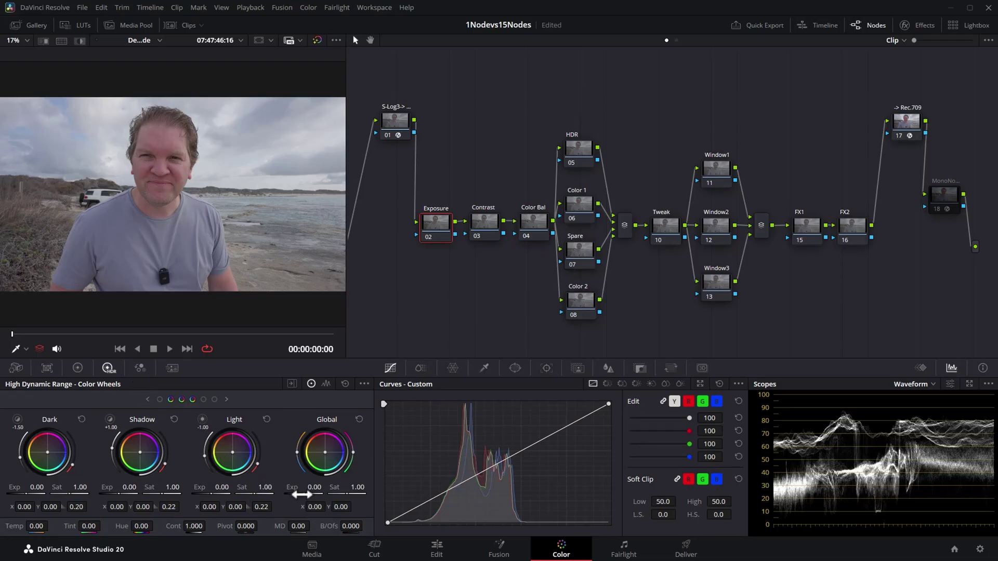
pyautogui.moveTo(314, 487); pyautogui.dragTo(338, 487)
pyautogui.click(489, 229)
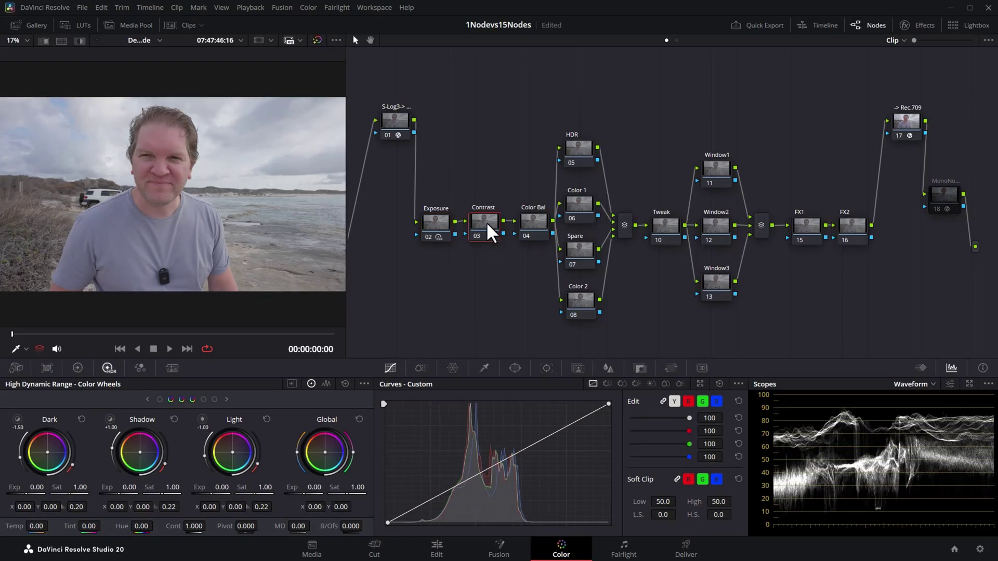
pyautogui.click(77, 368)
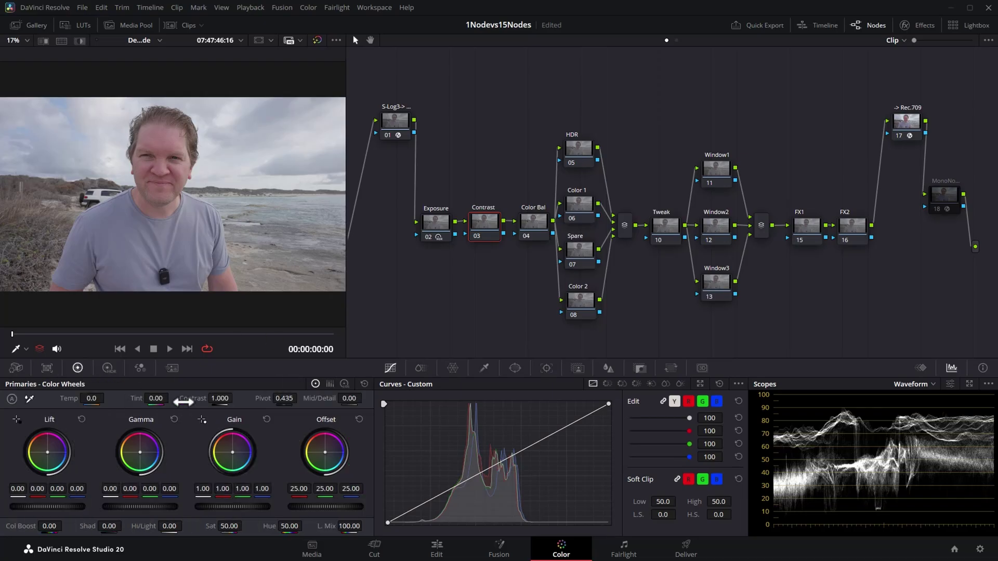
# - Set the Contrast node to 1.270 at pivot 0.331, and nudge Color Bal's global balance
pyautogui.moveTo(185, 400); pyautogui.dragTo(216, 400)
pyautogui.moveTo(284, 398); pyautogui.dragTo(260, 398)
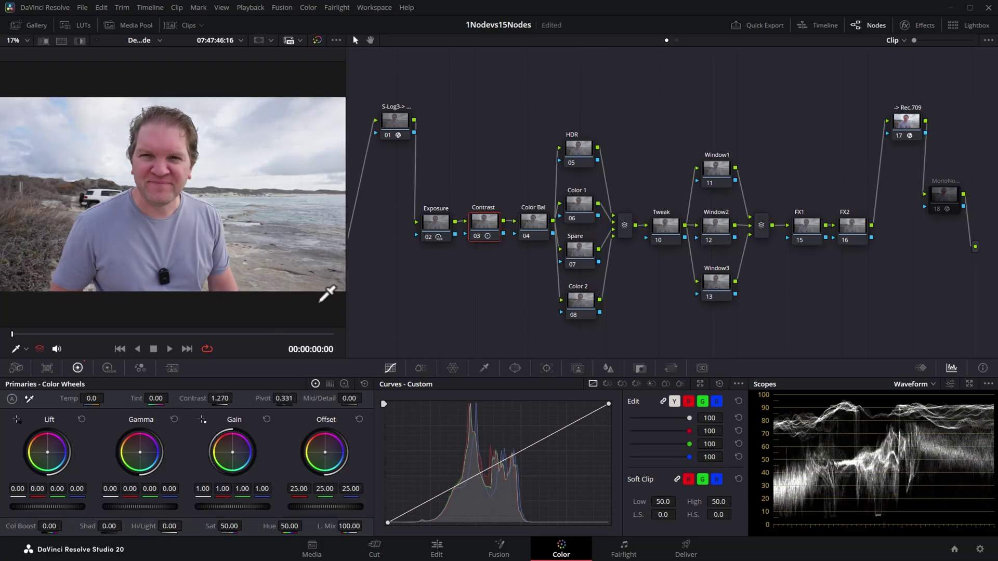
pyautogui.click(532, 224)
pyautogui.click(108, 368)
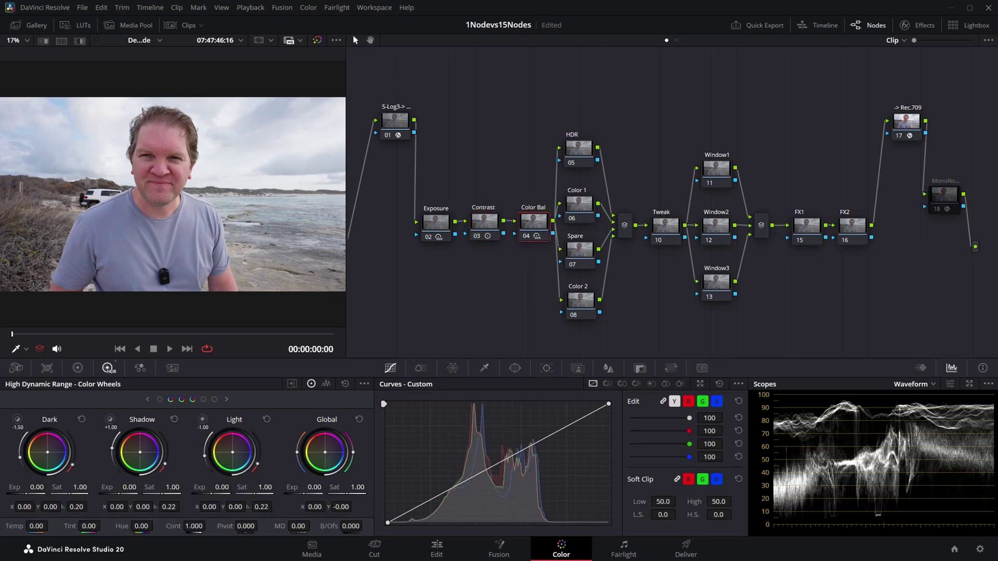
pyautogui.moveTo(326, 452); pyautogui.dragTo(324, 452)
# - Show the vectorscope and select the four parallel nodes 05 to 08
pyautogui.click(931, 384)
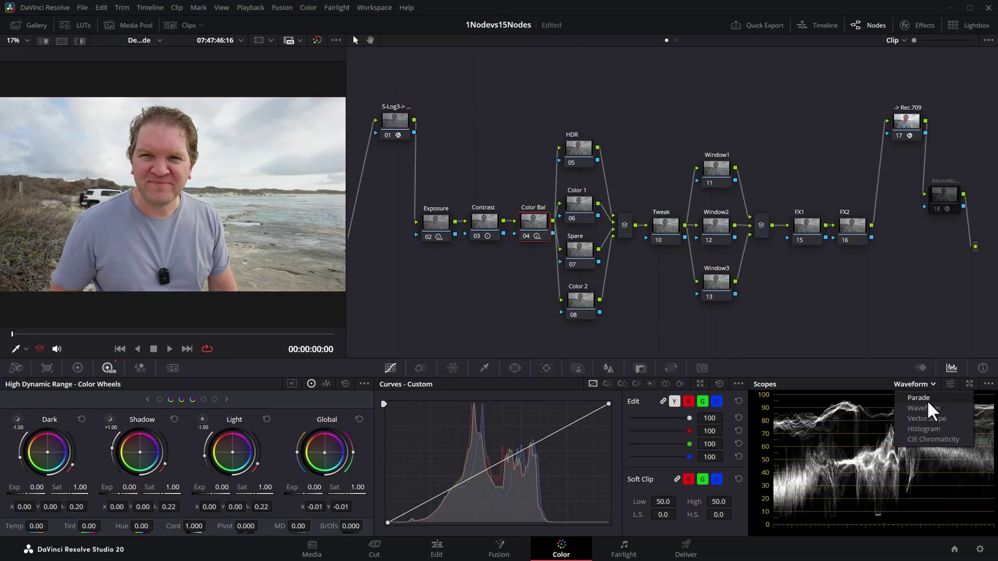
pyautogui.click(926, 418)
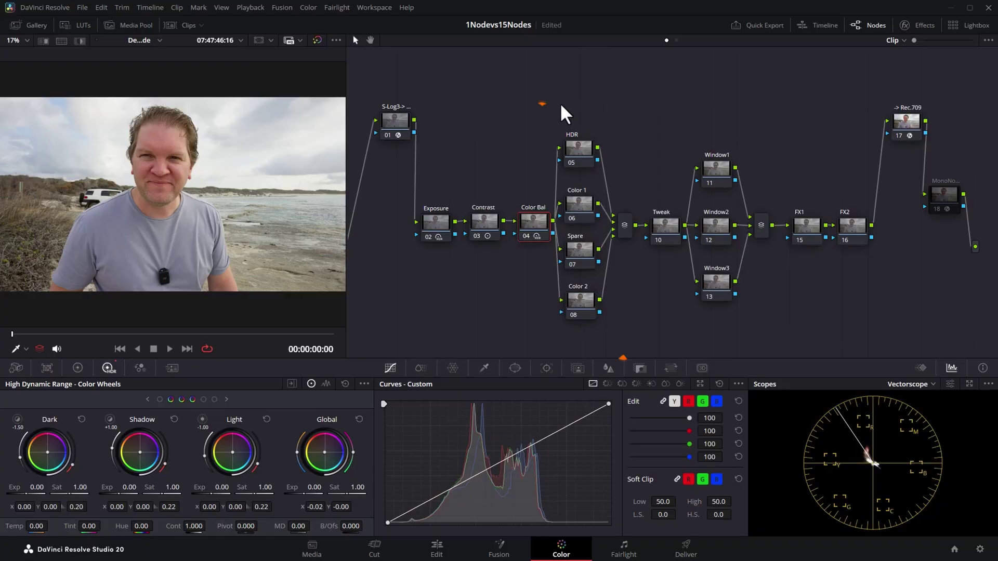
pyautogui.moveTo(561, 108)
pyautogui.mouseDown()
pyautogui.moveTo(600, 250)
pyautogui.moveTo(599, 326)
pyautogui.mouseUp()
# - On HDR node 05, show the waveform, lower highlight exposure to -0.52, and lift shadows slightly
pyautogui.click(574, 154)
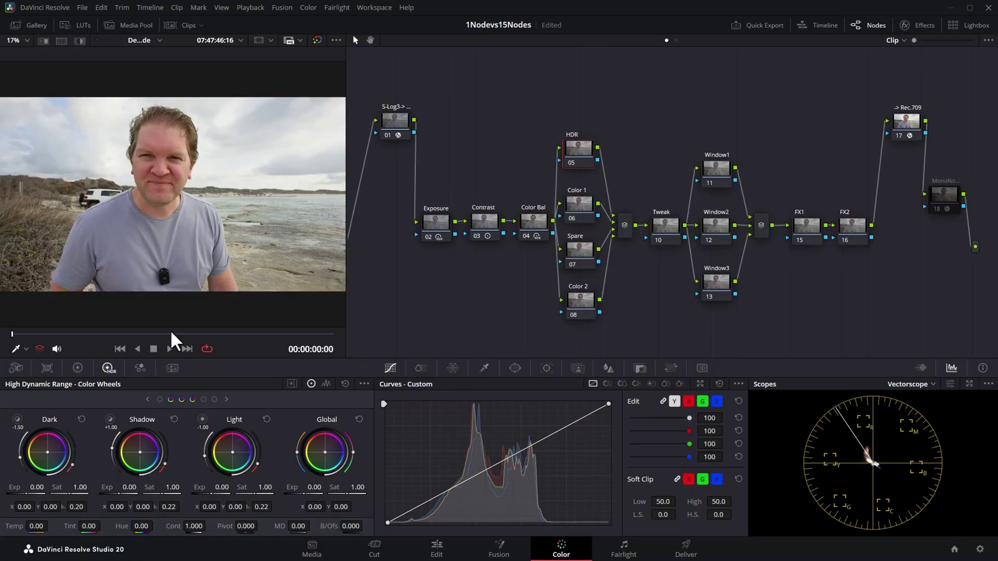
pyautogui.click(933, 389)
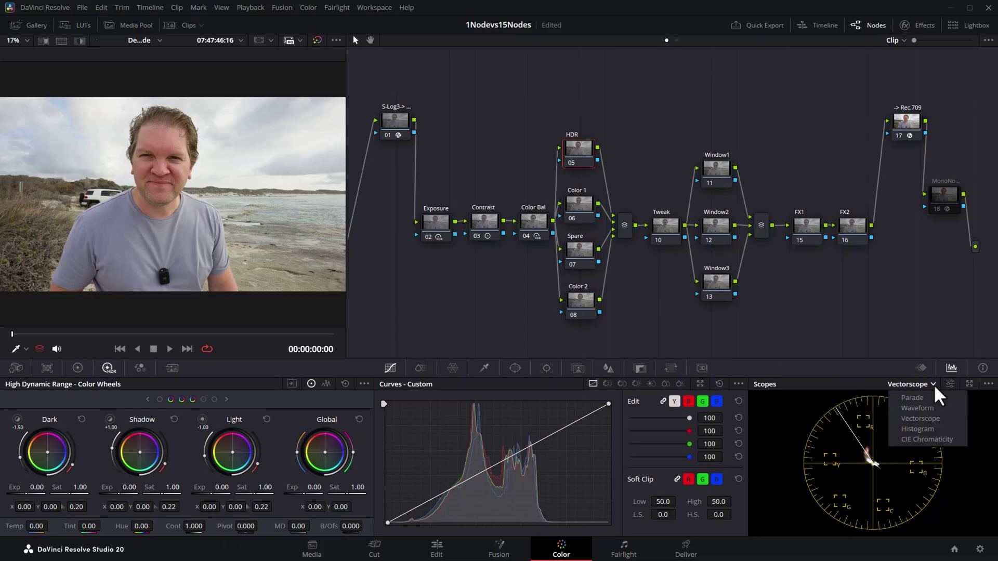
pyautogui.click(931, 416)
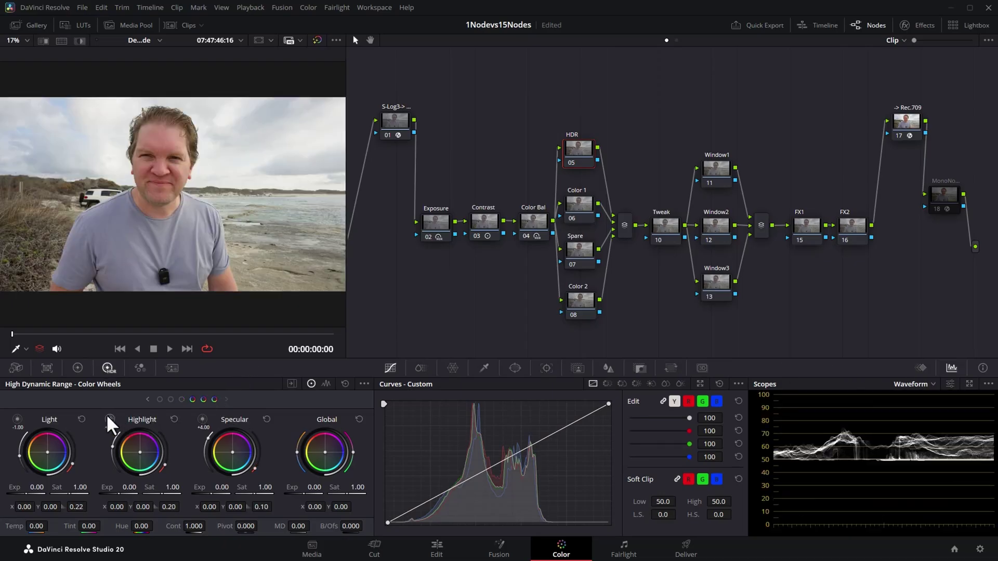
pyautogui.moveTo(119, 492); pyautogui.dragTo(93, 492)
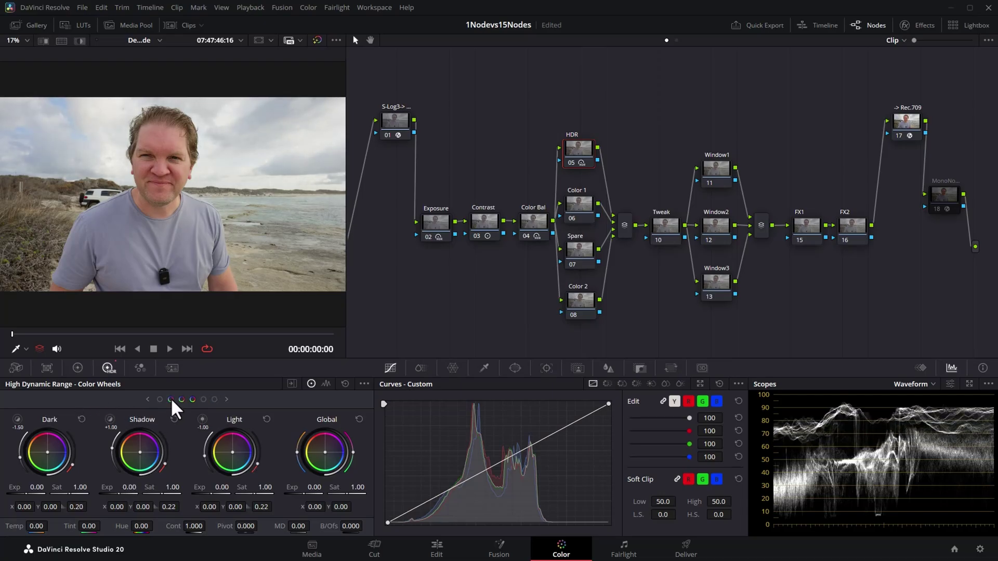
pyautogui.moveTo(109, 419); pyautogui.dragTo(109, 423)
pyautogui.moveTo(129, 487); pyautogui.dragTo(123, 488)
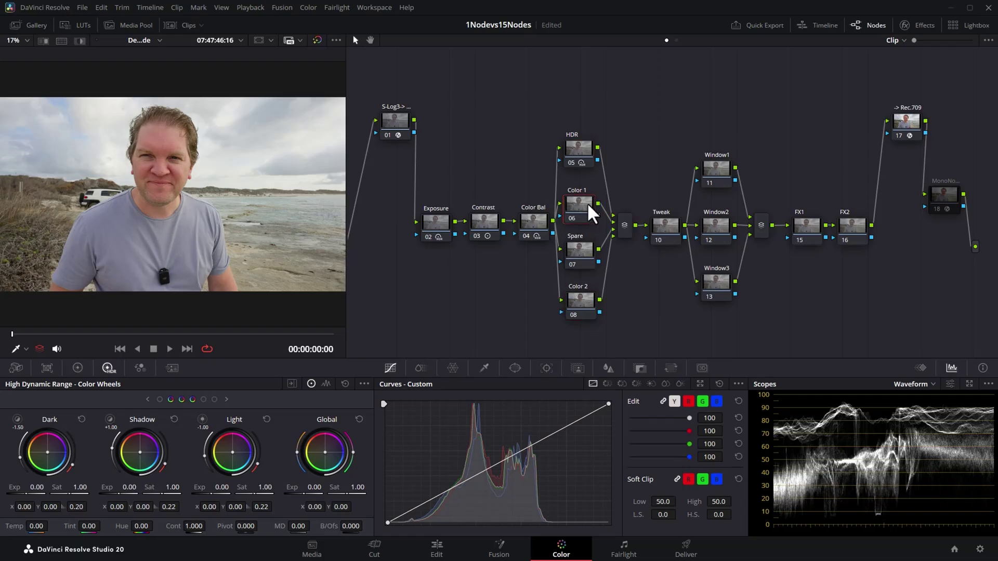
pyautogui.click(420, 369)
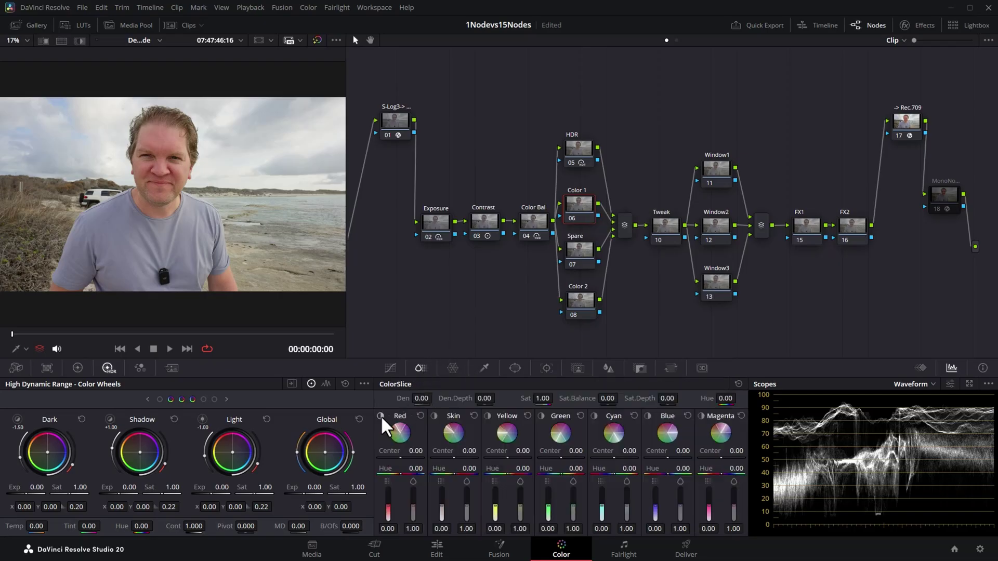
# - Check skin tones with the ColorSlice isolate, then show the vectorscope at 2x zoom
pyautogui.click(434, 417)
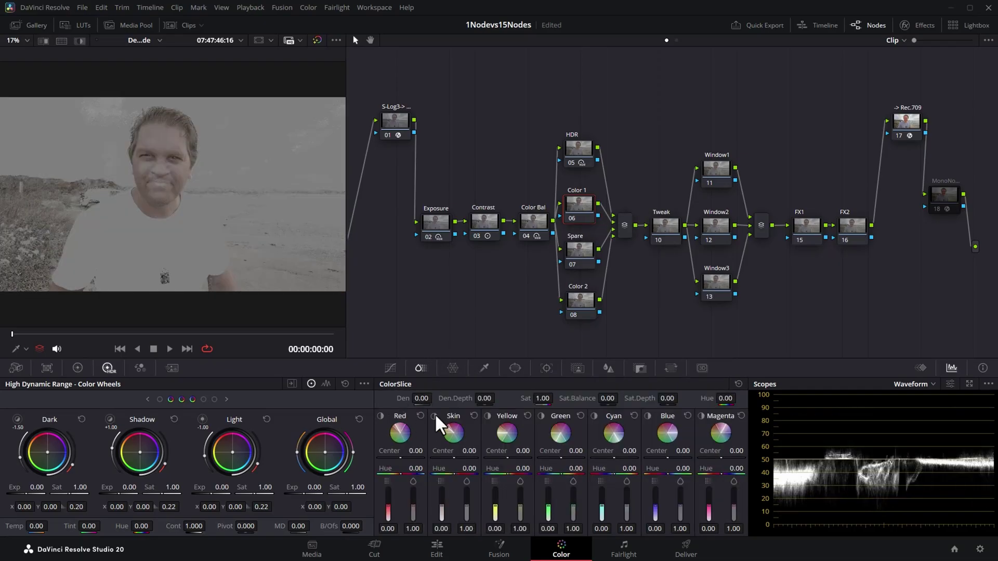
pyautogui.click(434, 417)
pyautogui.click(912, 384)
pyautogui.click(933, 429)
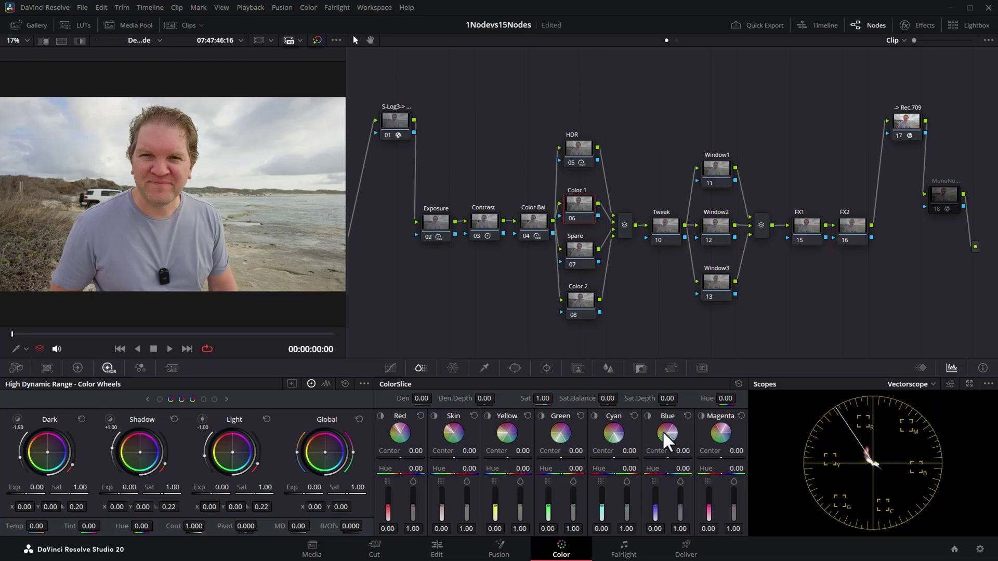
pyautogui.click(950, 385)
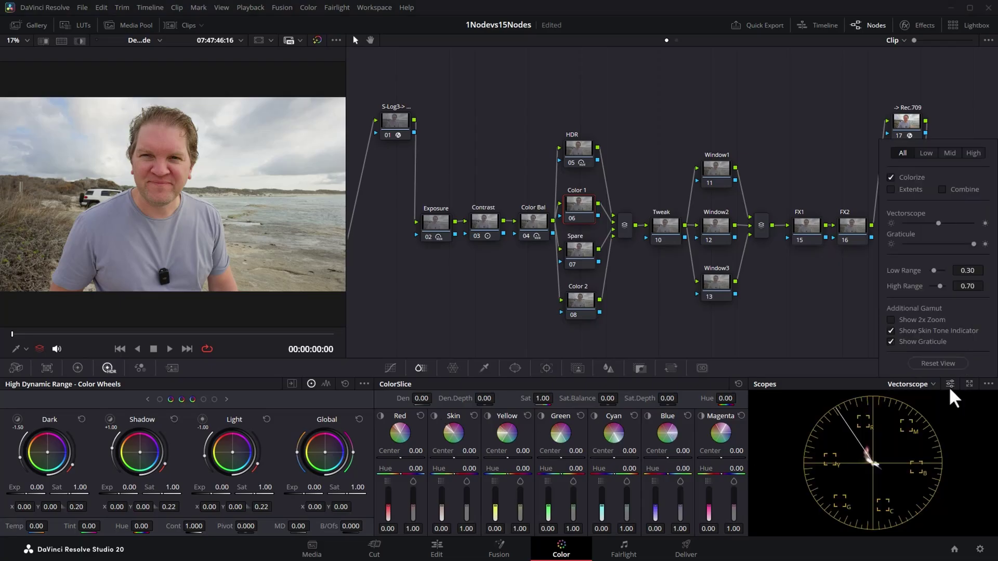
pyautogui.click(891, 320)
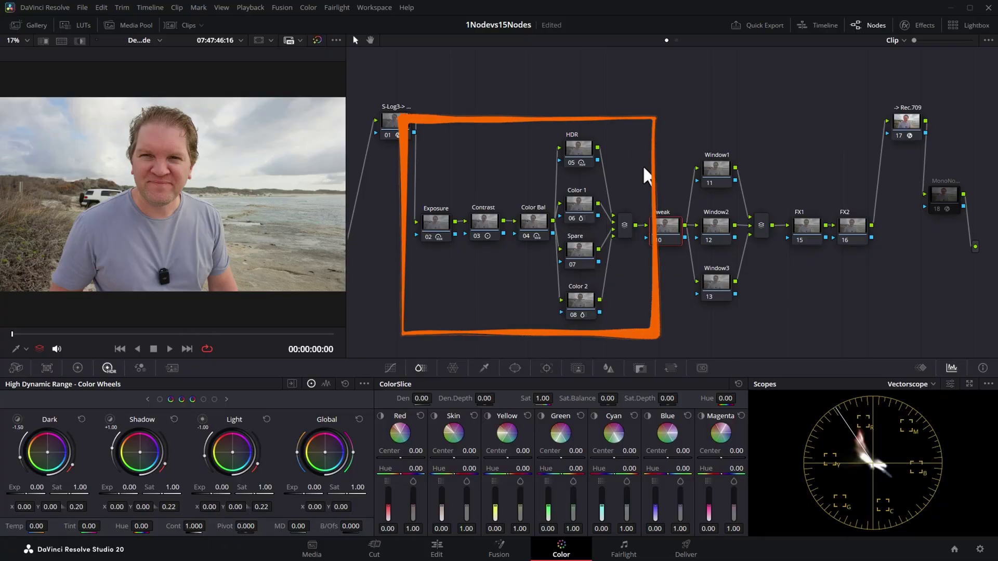
pyautogui.click(78, 368)
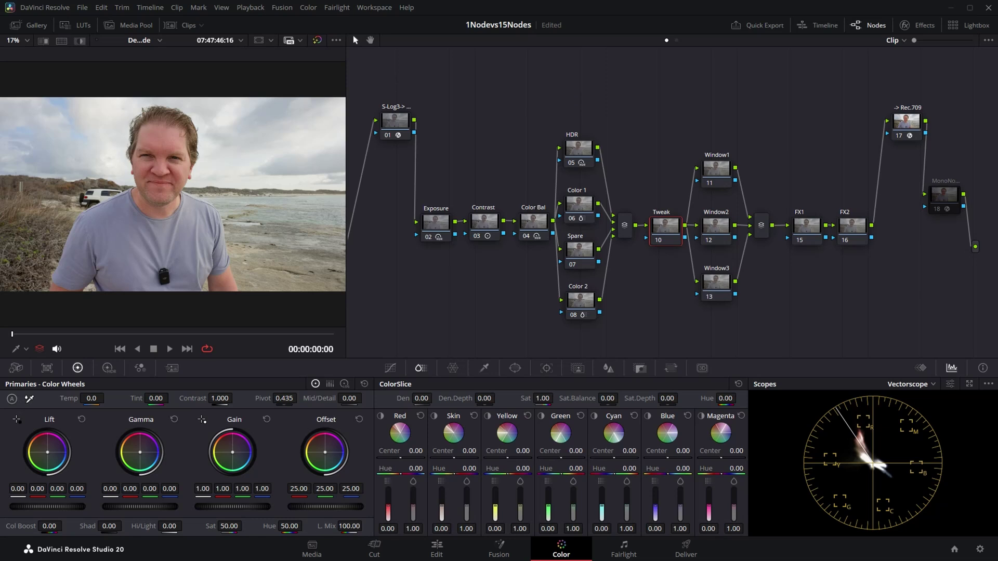
# - Raise contrast on Tweak and add a softened, enlarged circle window framing the face on Window1
pyautogui.moveTo(219, 398); pyautogui.dragTo(238, 398)
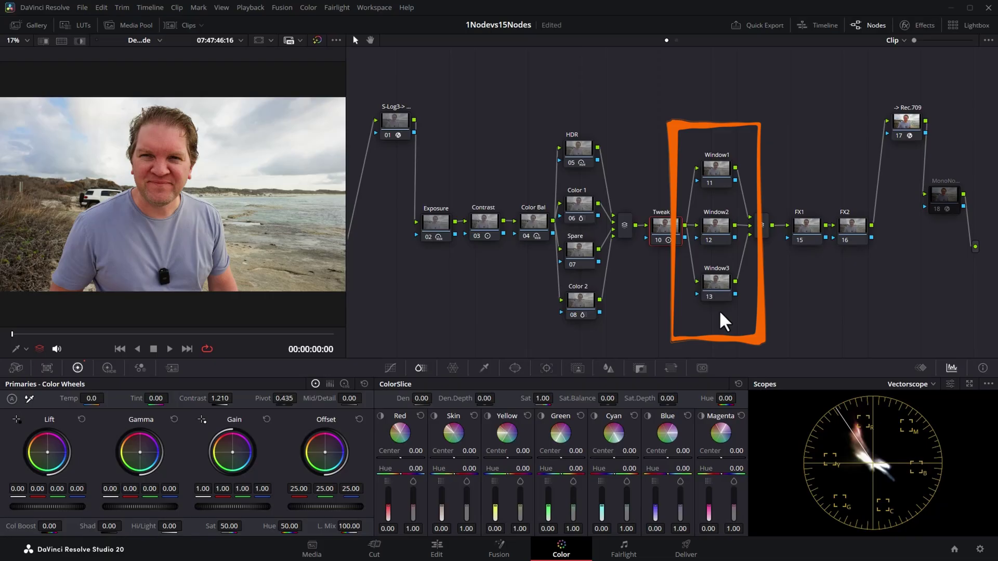
pyautogui.click(715, 167)
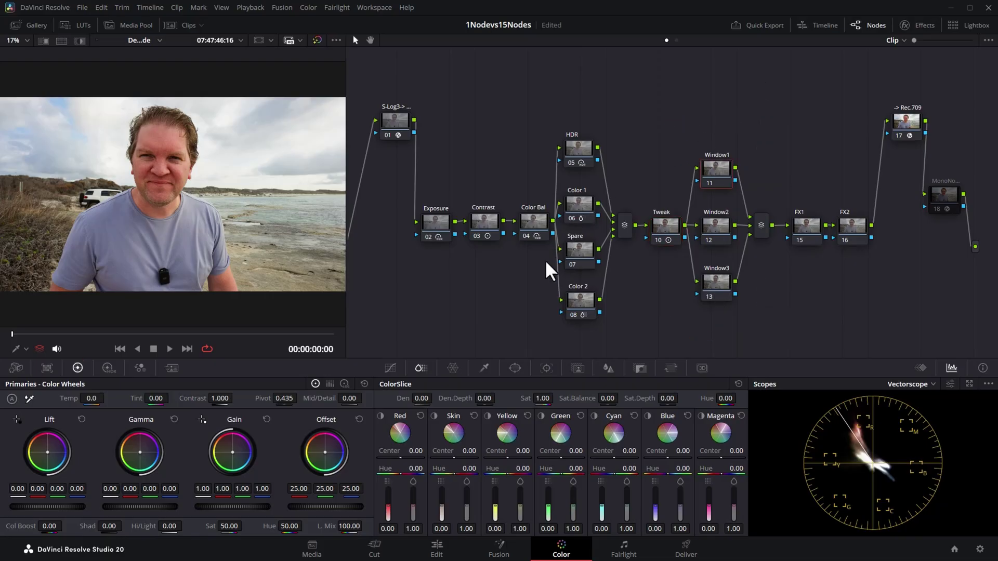
pyautogui.click(515, 368)
pyautogui.click(397, 450)
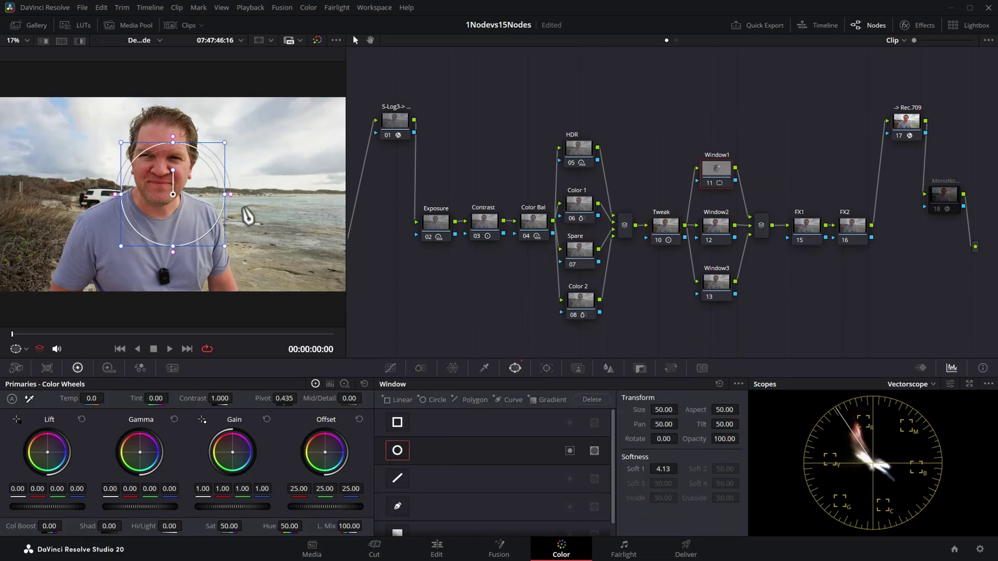
pyautogui.moveTo(231, 198); pyautogui.dragTo(232, 202)
pyautogui.moveTo(121, 194); pyautogui.dragTo(22, 188)
# - Lower Window1's HDR Global Exp to -0.97, invert the circle, and add a gradient window on Window2
pyautogui.click(107, 369)
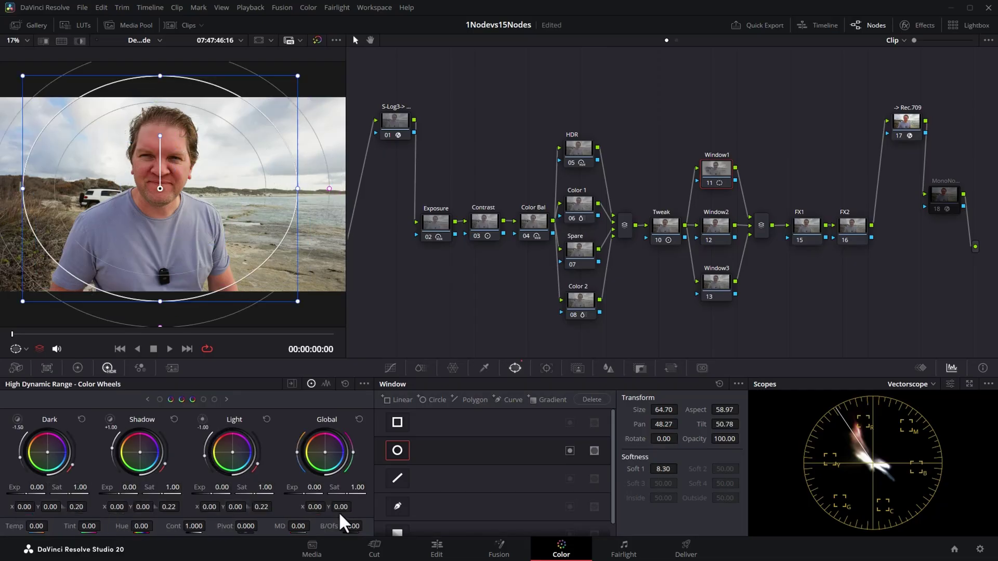
pyautogui.moveTo(314, 487); pyautogui.dragTo(290, 487)
pyautogui.click(569, 451)
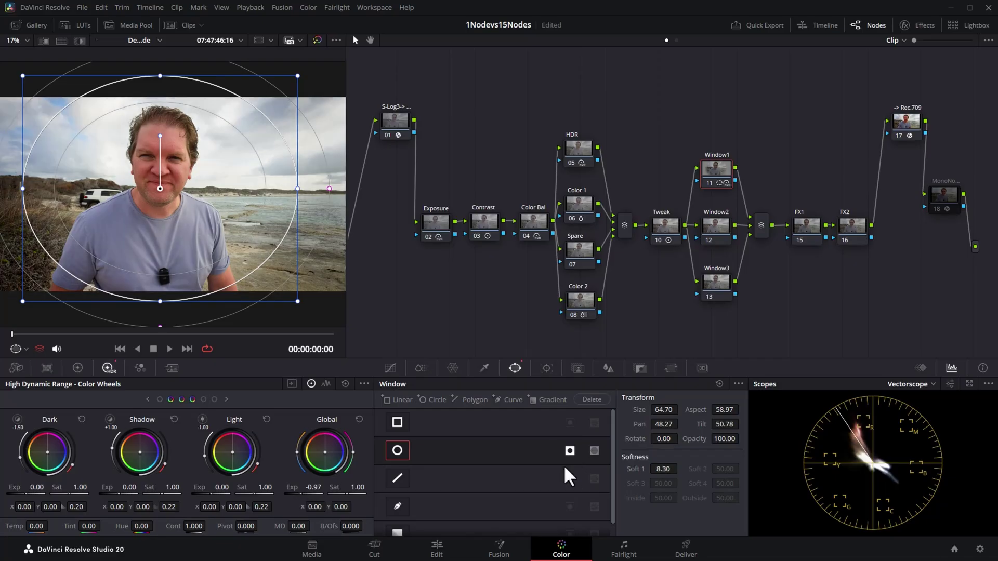
pyautogui.click(707, 224)
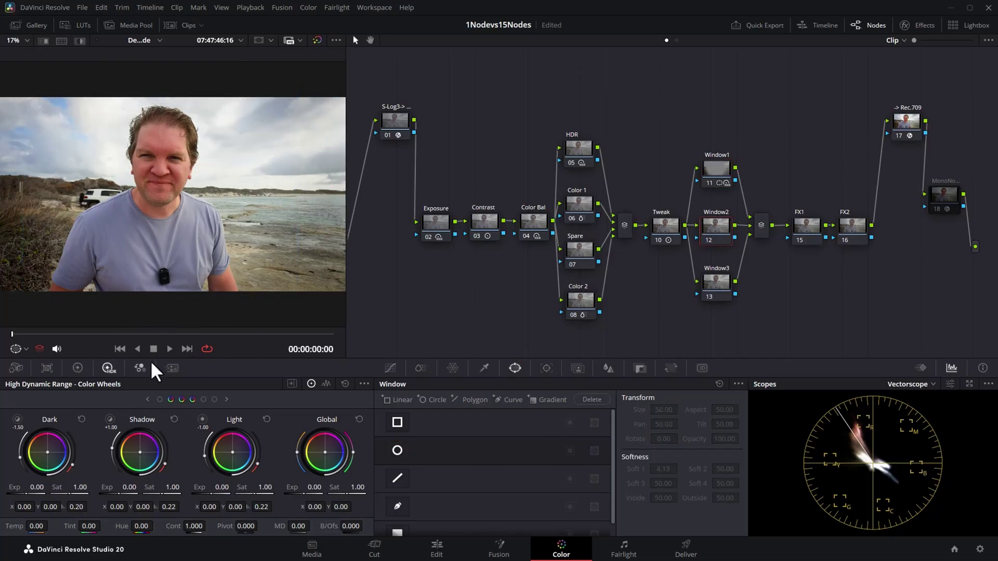
pyautogui.click(397, 531)
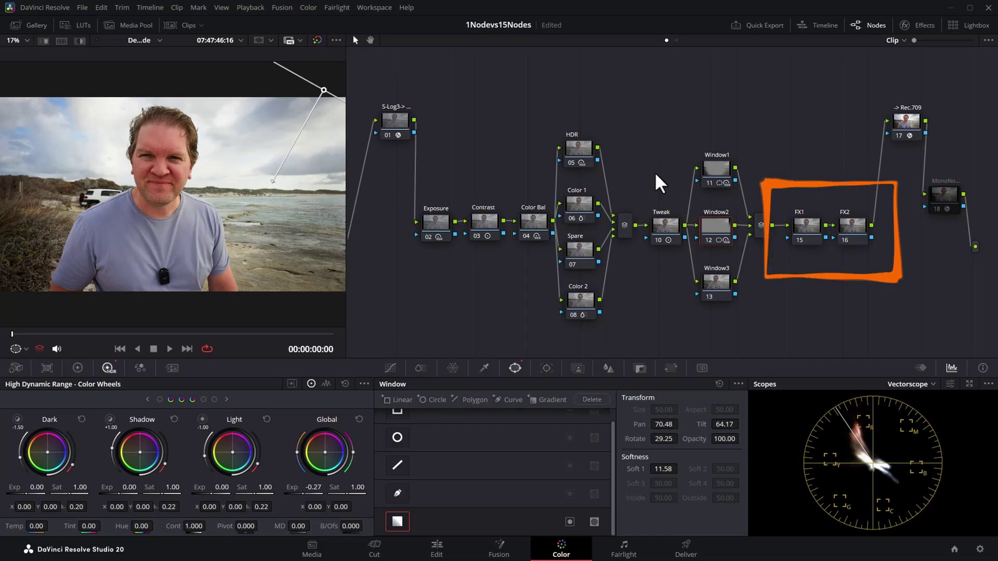
# - Apply the Sharpen effect to the FX1 node and raise its sharpen amount to 5.000
pyautogui.click(826, 229)
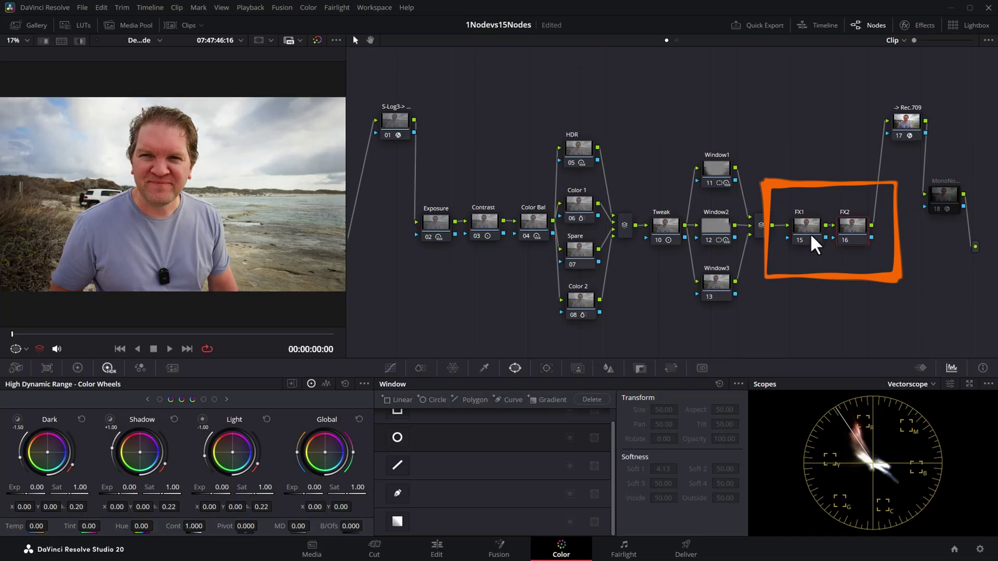
pyautogui.moveTo(856, 227); pyautogui.dragTo(859, 230)
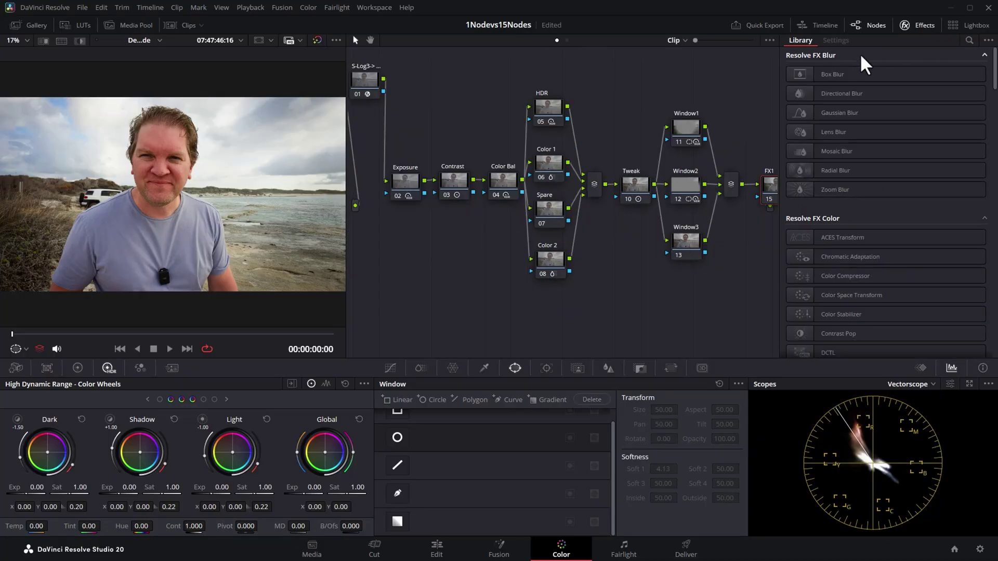
pyautogui.click(968, 40)
pyautogui.write('sha')
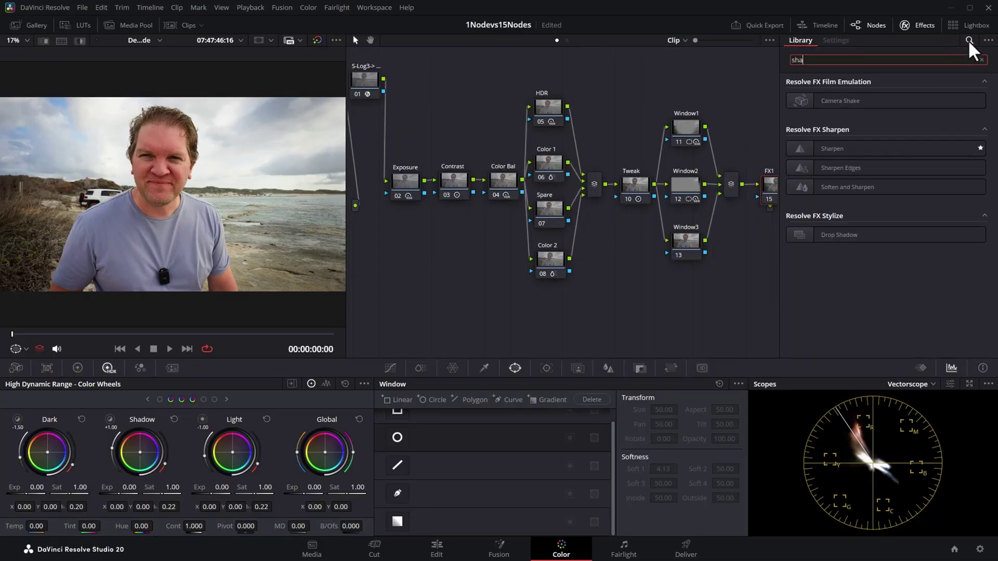
pyautogui.moveTo(883, 149); pyautogui.dragTo(769, 185)
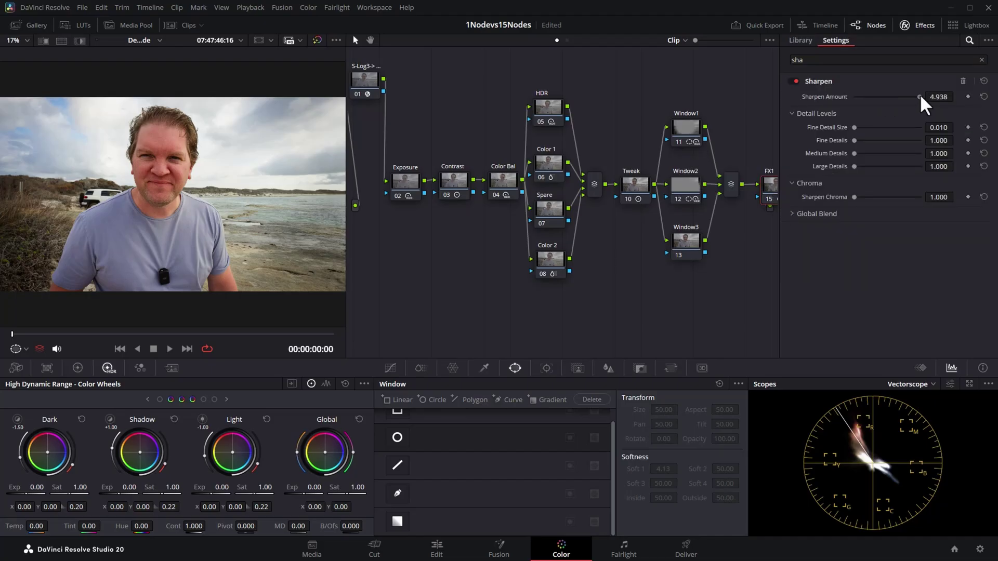
pyautogui.moveTo(862, 97); pyautogui.dragTo(908, 97)
# - Close the Effects panel and shift FX2 and node 18 to tidy the node graph
pyautogui.click(917, 25)
pyautogui.moveTo(868, 184); pyautogui.dragTo(870, 186)
pyautogui.moveTo(959, 167); pyautogui.dragTo(949, 175)
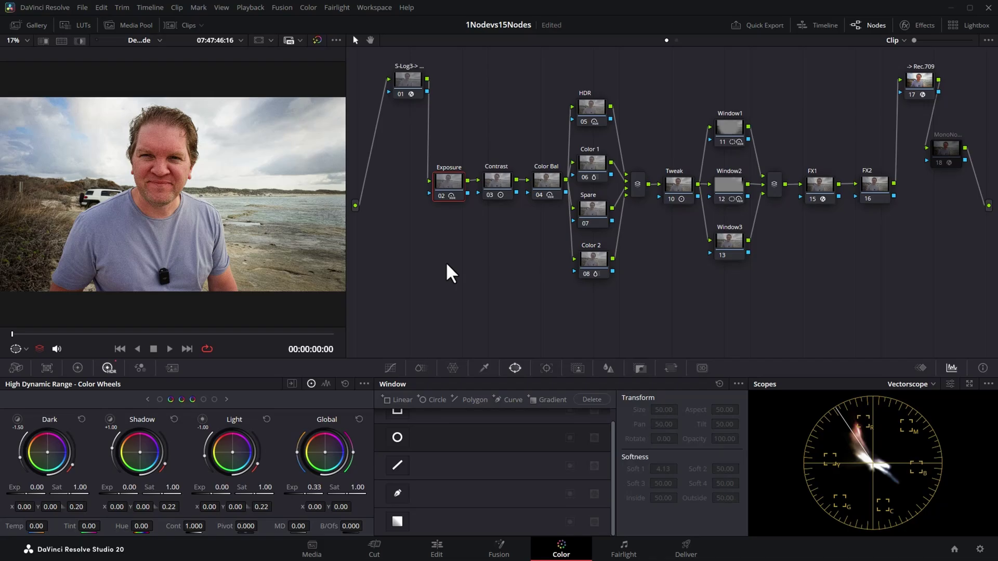
# - Toggle the Exposure and Contrast nodes off and on with Ctrl+D to compare the grade
pyautogui.hotkey('ctrl', 'd')
pyautogui.hotkey('ctrl', 'd')
pyautogui.click(498, 181)
pyautogui.hotkey('ctrl', 'd')
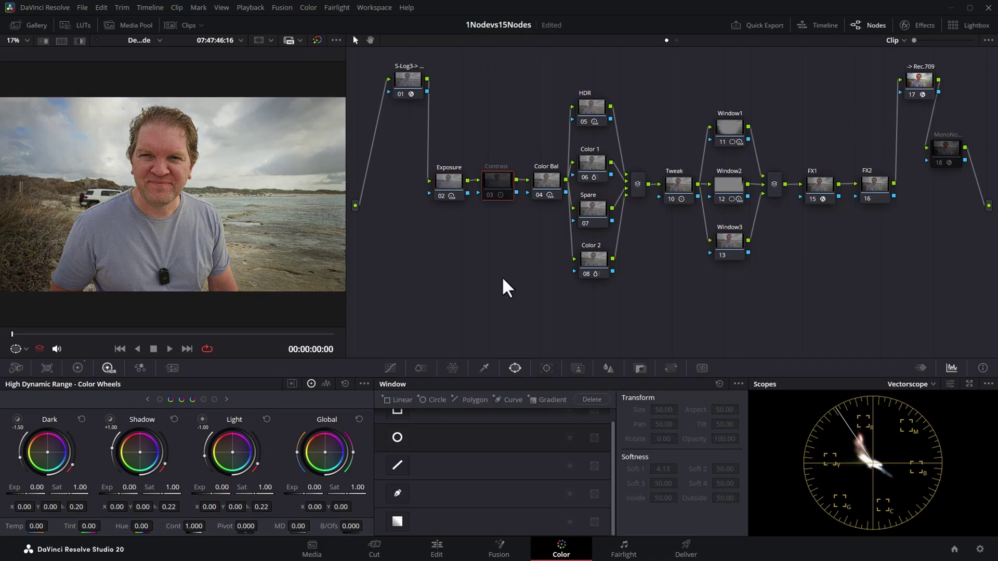
# - Bypass Color Bal for comparison, then enable skin-tone check node 18
pyautogui.hotkey('ctrl', 'd')
pyautogui.click(551, 179)
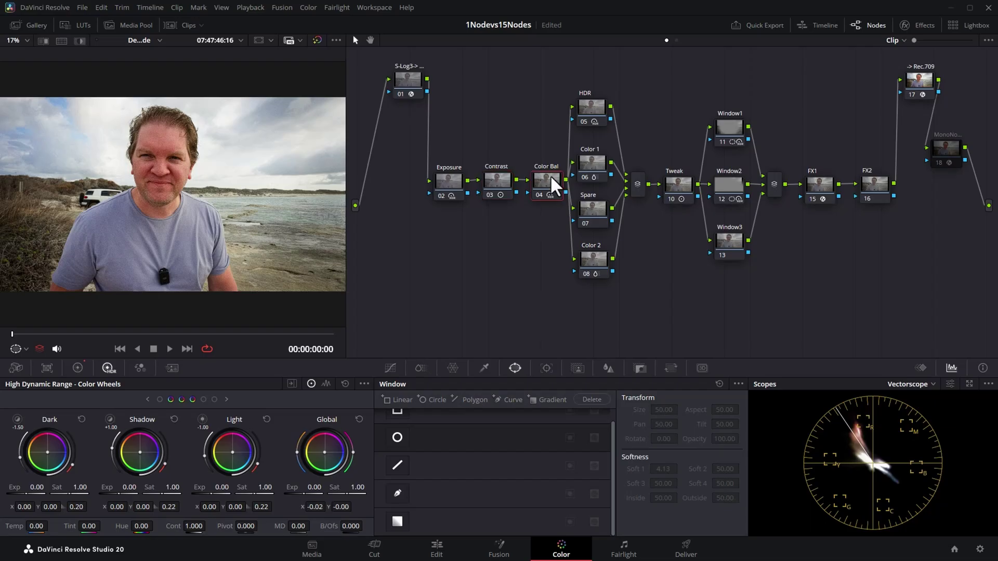
pyautogui.hotkey('ctrl', 'd')
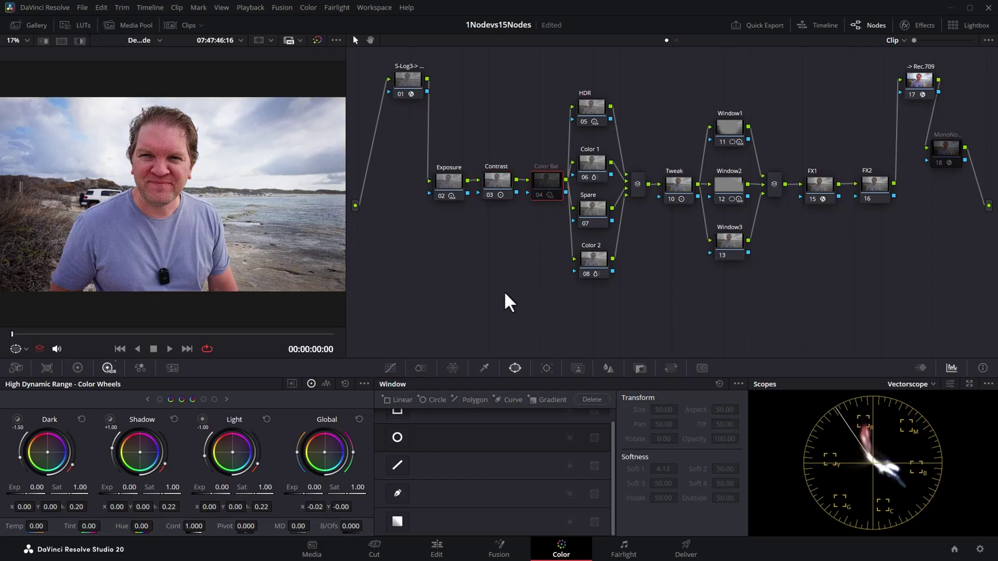
pyautogui.hotkey('ctrl', 'd')
pyautogui.moveTo(947, 148); pyautogui.dragTo(945, 152)
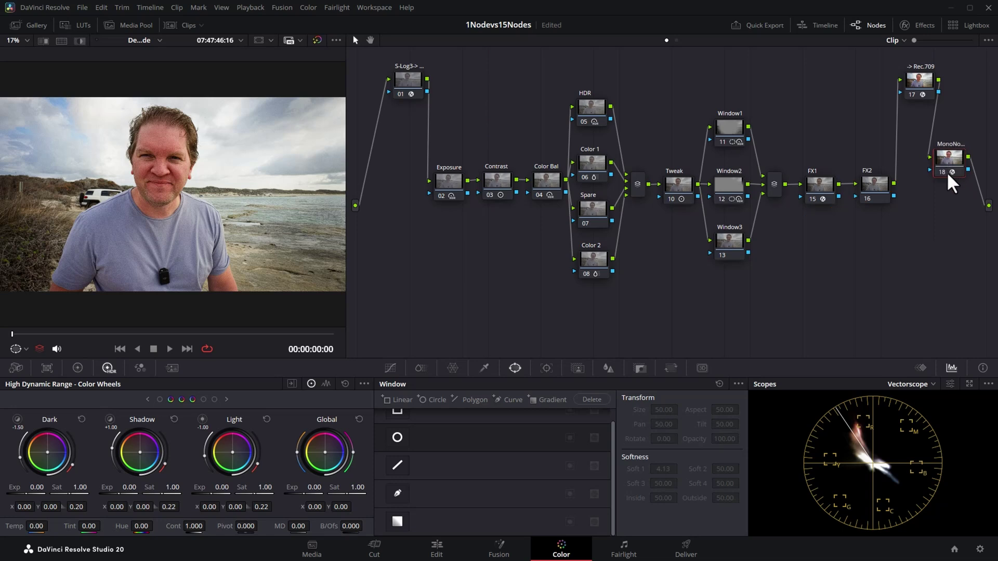
pyautogui.hotkey('ctrl', 'd')
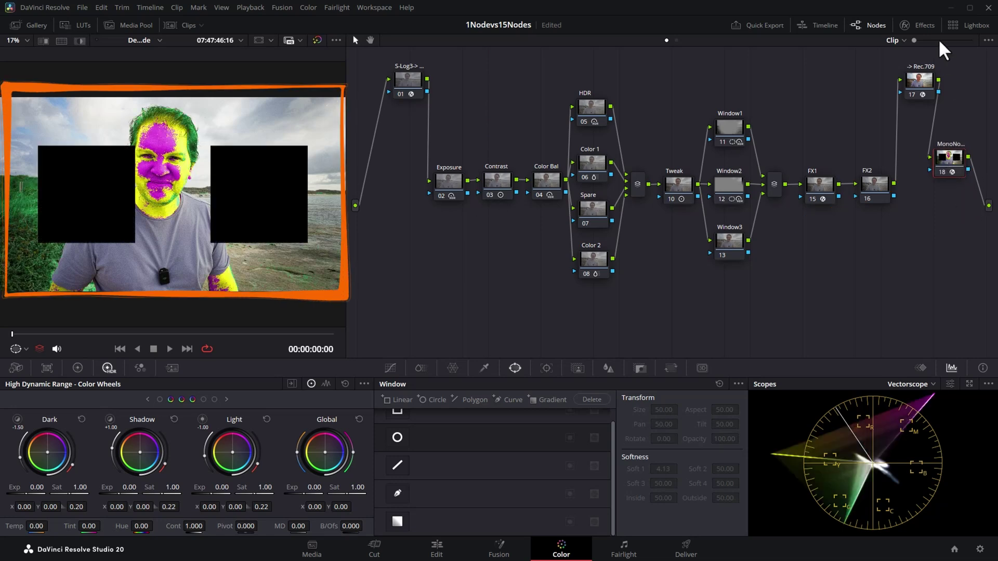
# - Toggle the Skin Tone Indicator off and on twice in the check node's effect settings
pyautogui.click(918, 25)
pyautogui.click(856, 149)
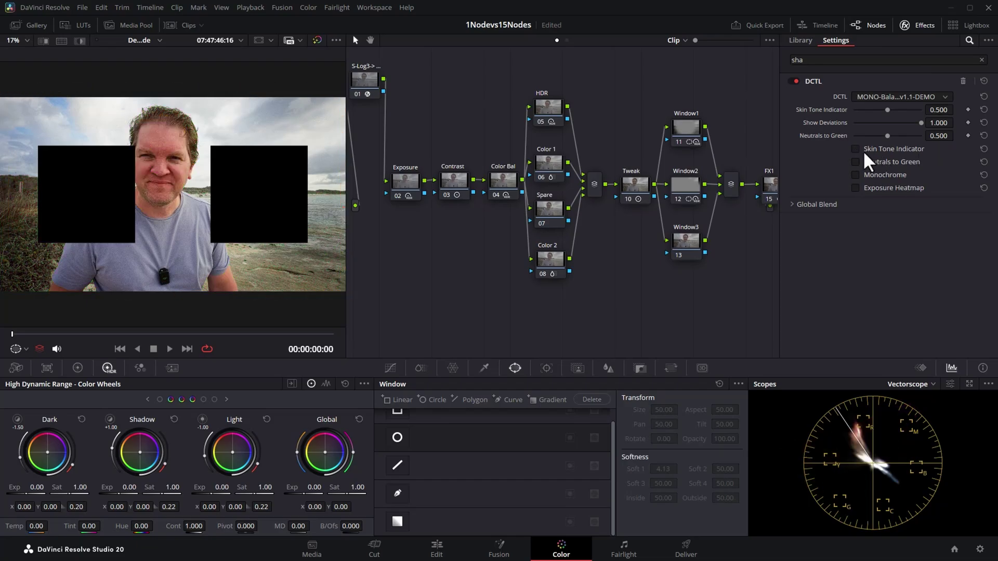
pyautogui.click(855, 149)
pyautogui.click(858, 150)
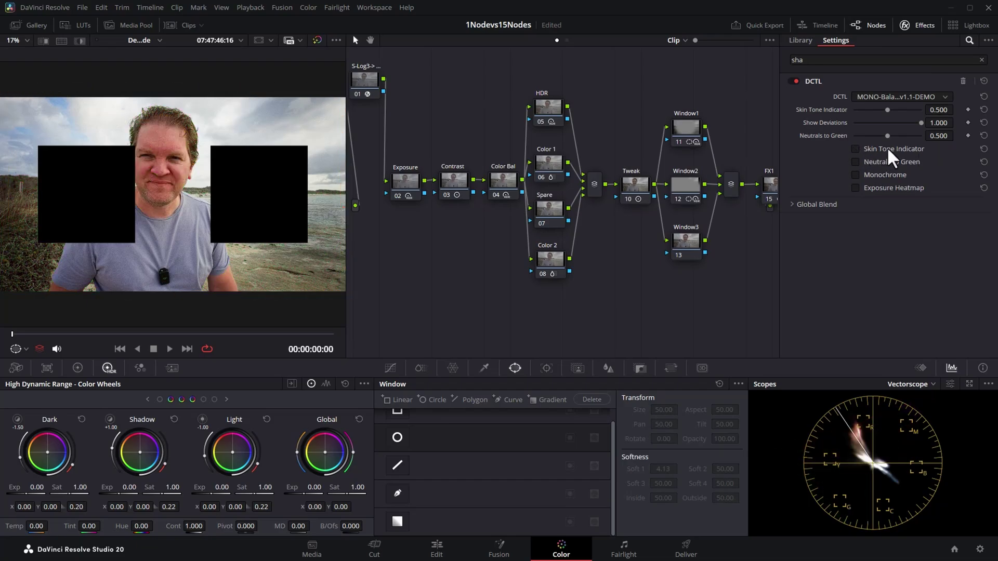
pyautogui.click(856, 149)
# - Nudge Color Bal's Global wheel toward natural skin tones and return the vectorscope to normal scale
pyautogui.click(492, 181)
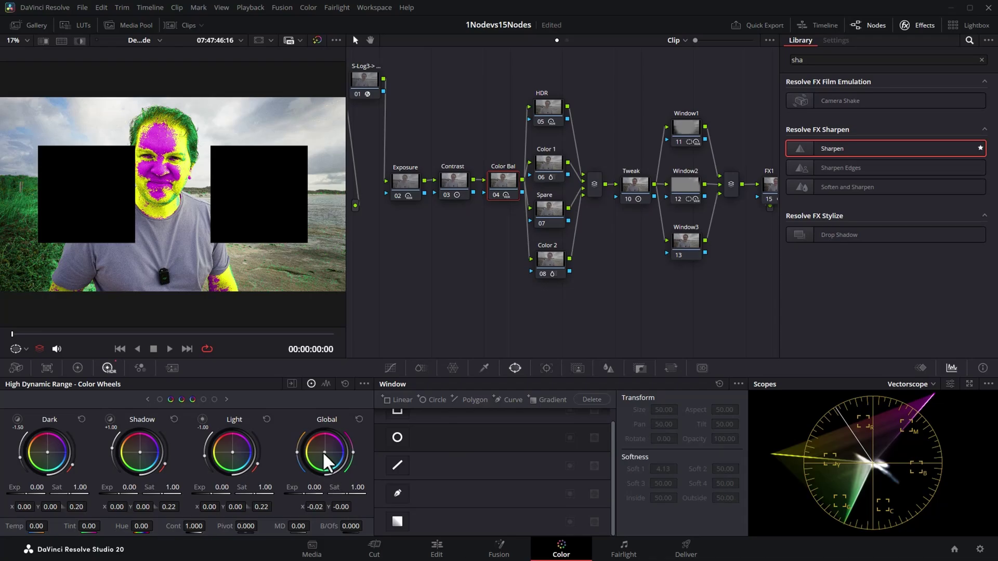
pyautogui.moveTo(322, 451)
pyautogui.mouseDown()
pyautogui.moveTo(309, 445)
pyautogui.moveTo(323, 454)
pyautogui.mouseUp()
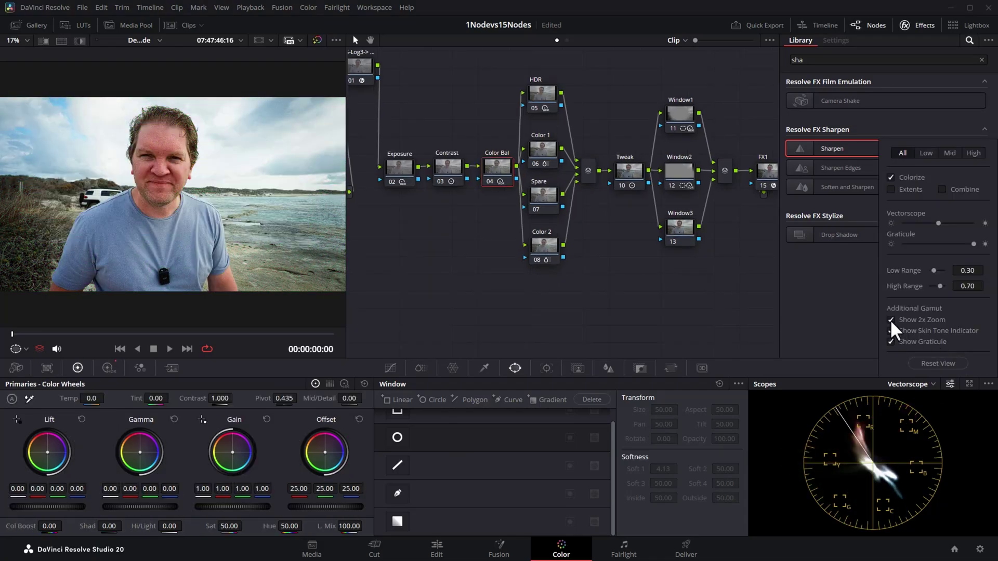
pyautogui.click(890, 320)
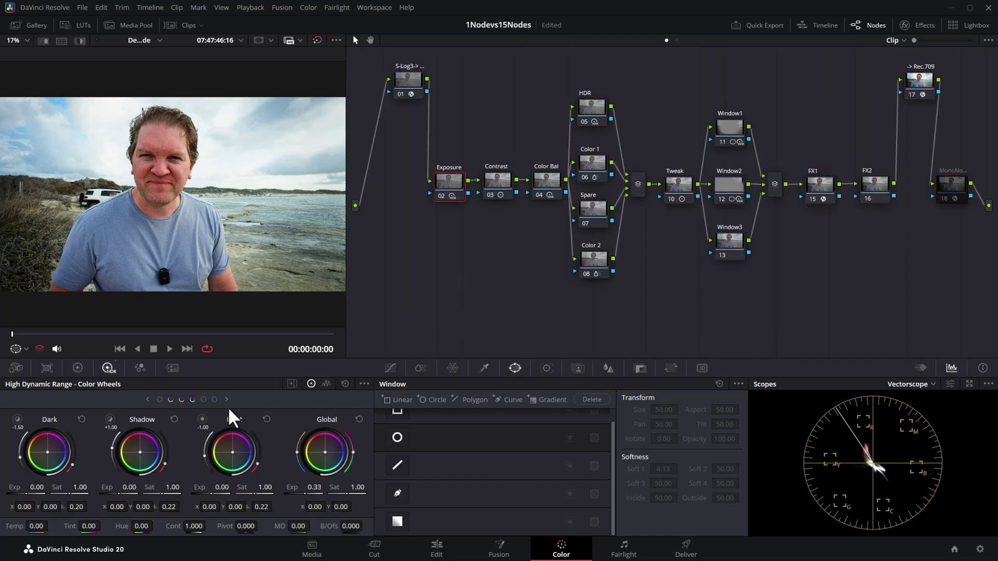
# - Drag the Exposure node's HDR Global Exp value up from 0.33 to 0.49
pyautogui.moveTo(307, 496); pyautogui.dragTo(316, 496)
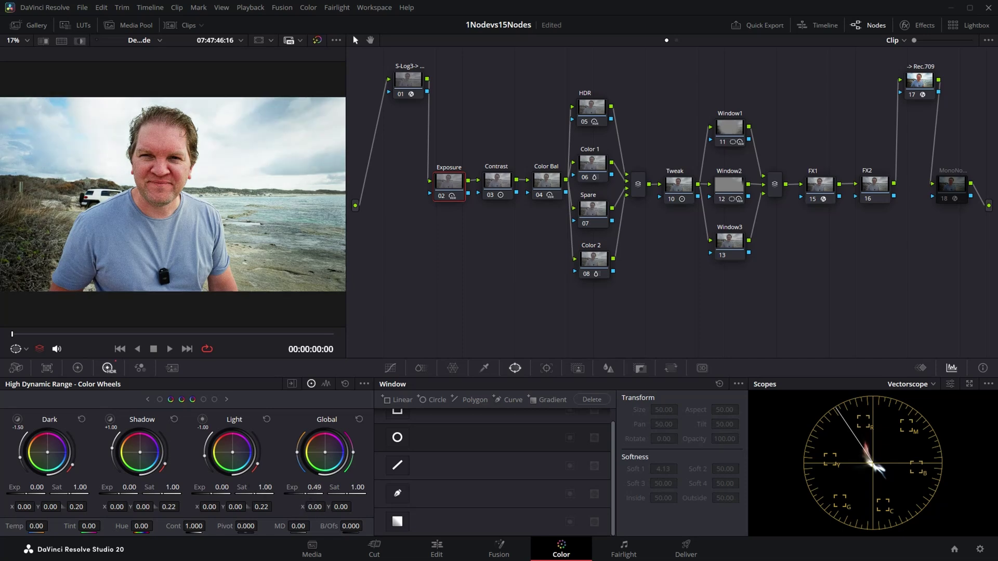